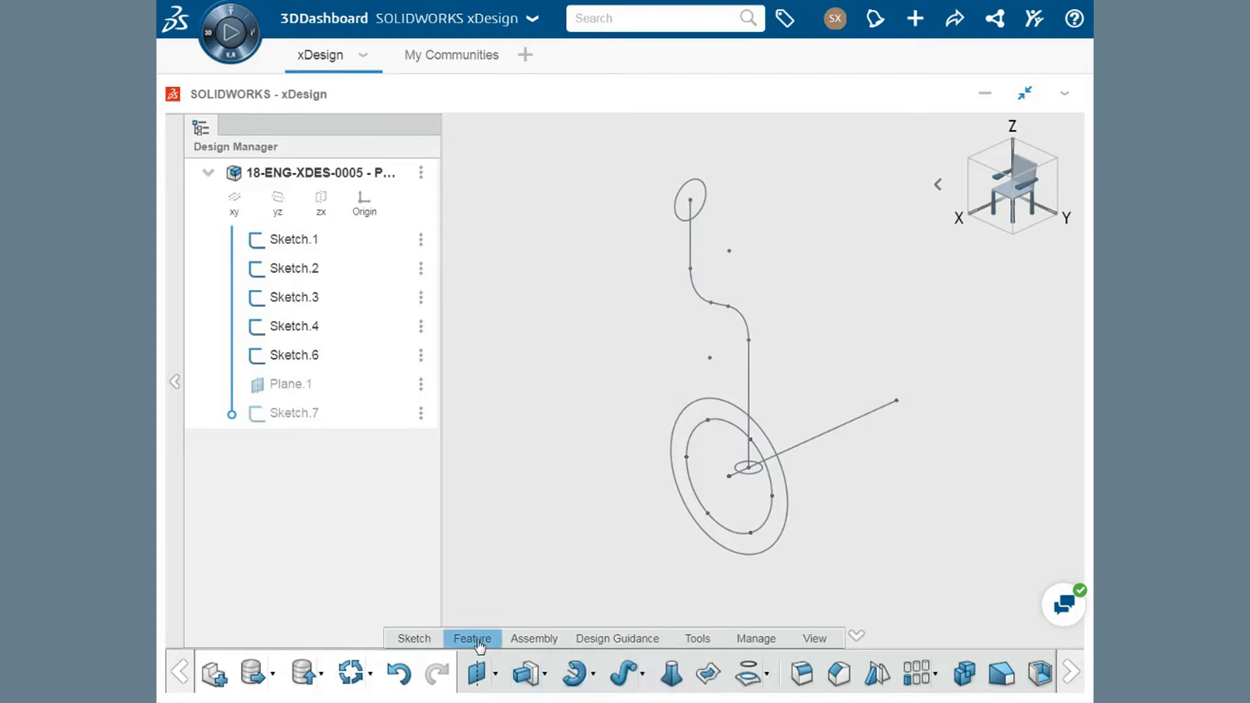
Extrude the large outer circle in Sketch.1 as an added solid, Blind 25 mm, with the direction reversed, to form the wheel hub
click(528, 676)
ctrl+middle_drag(795, 586, 875, 548)
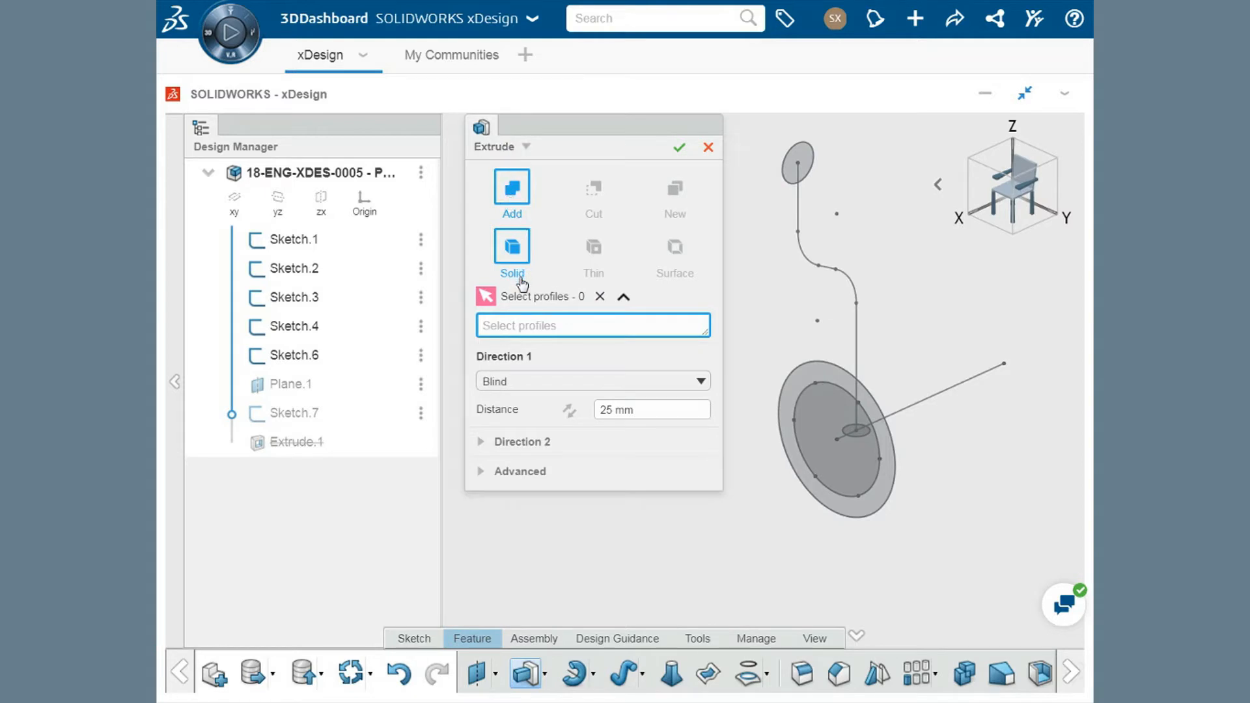
click(787, 385)
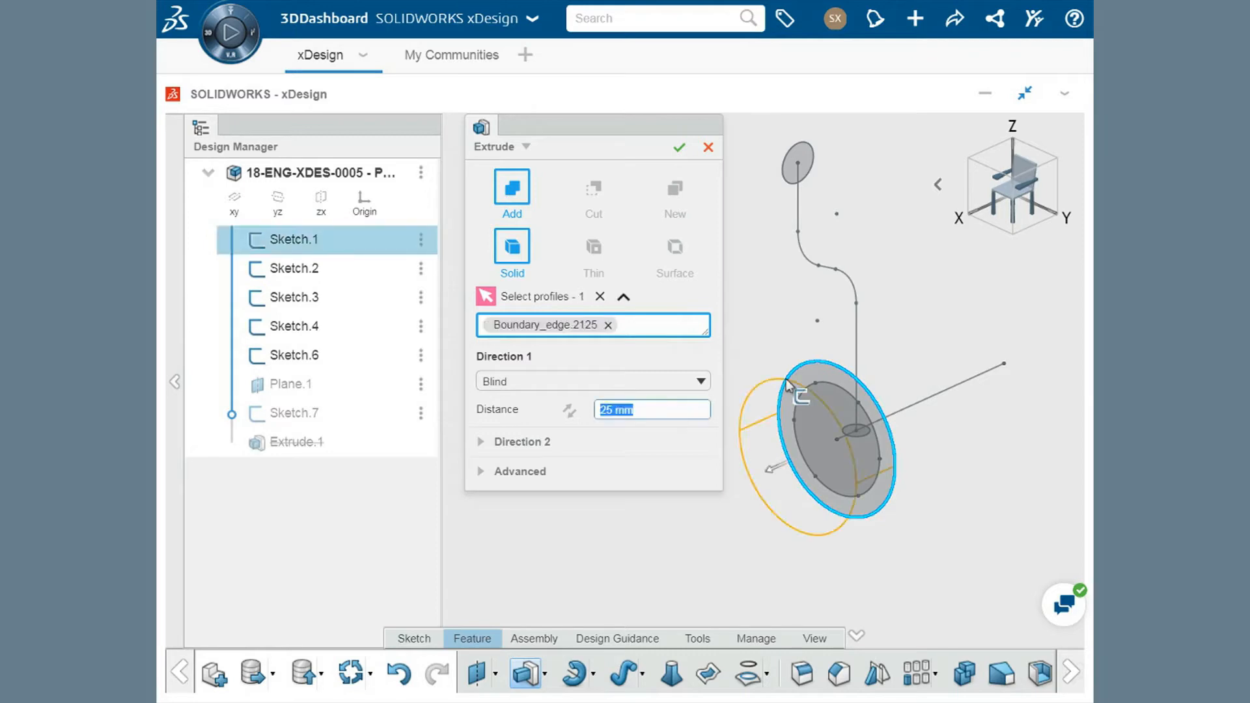
click(564, 384)
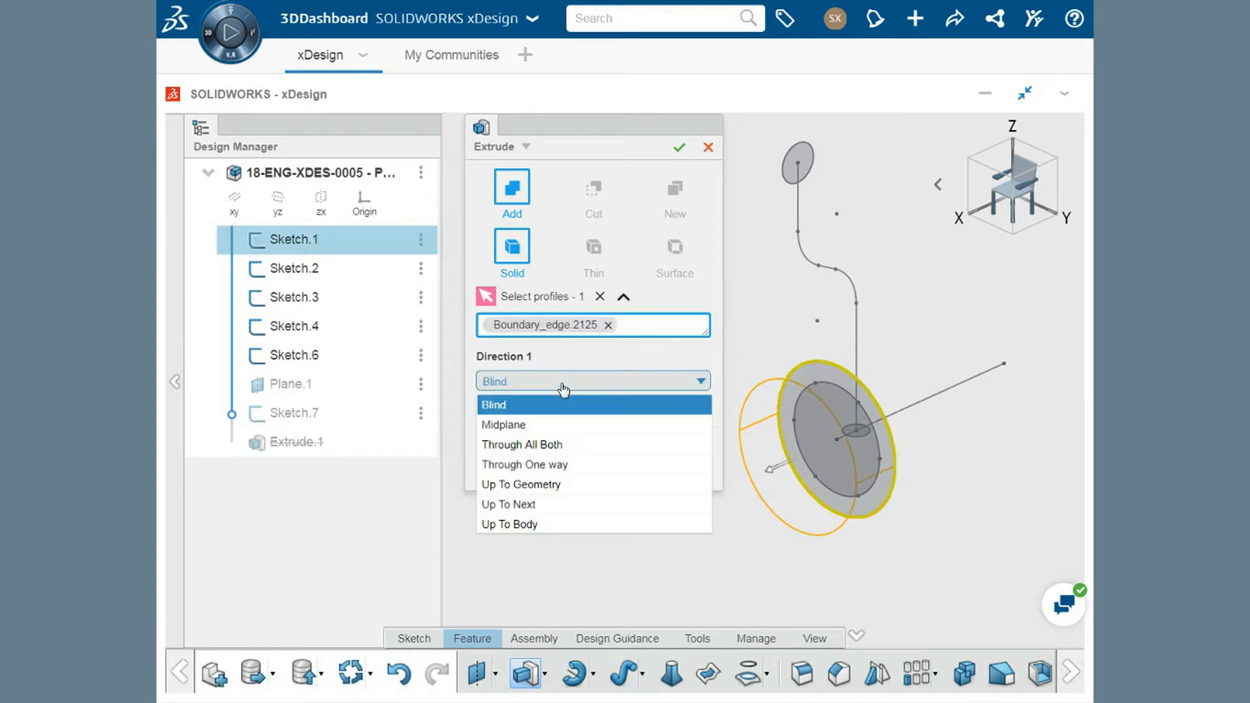
click(508, 410)
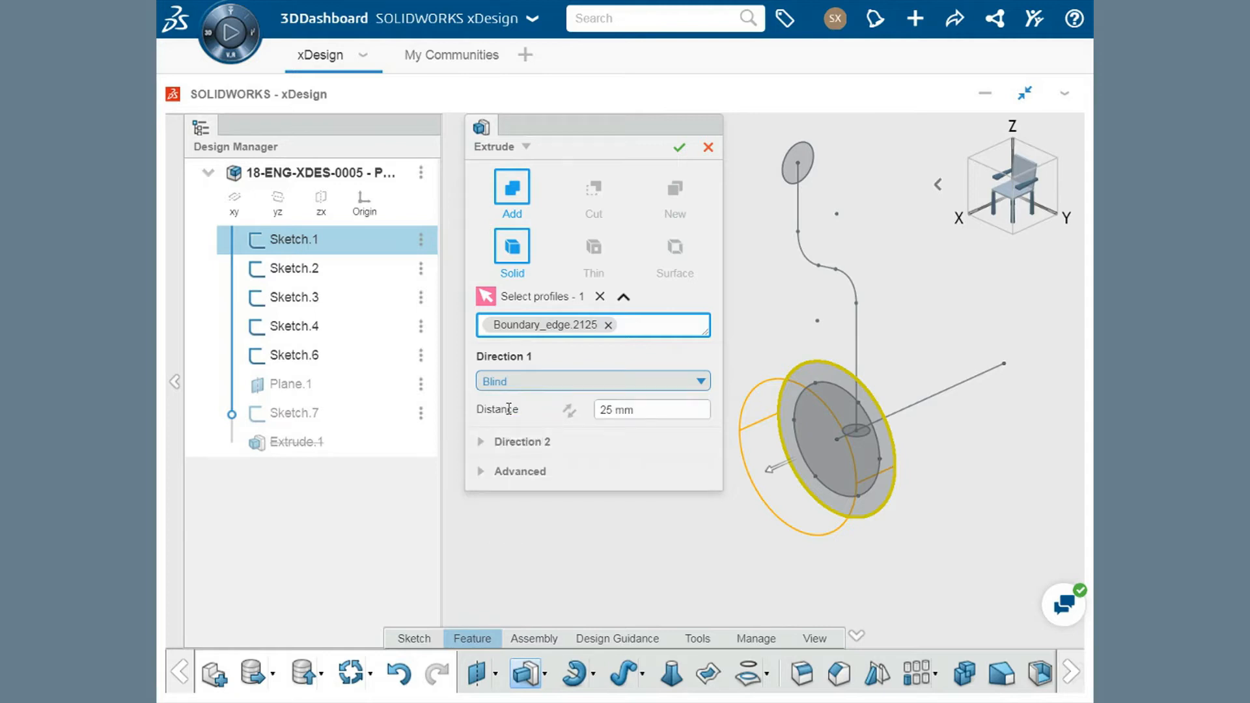
click(614, 408)
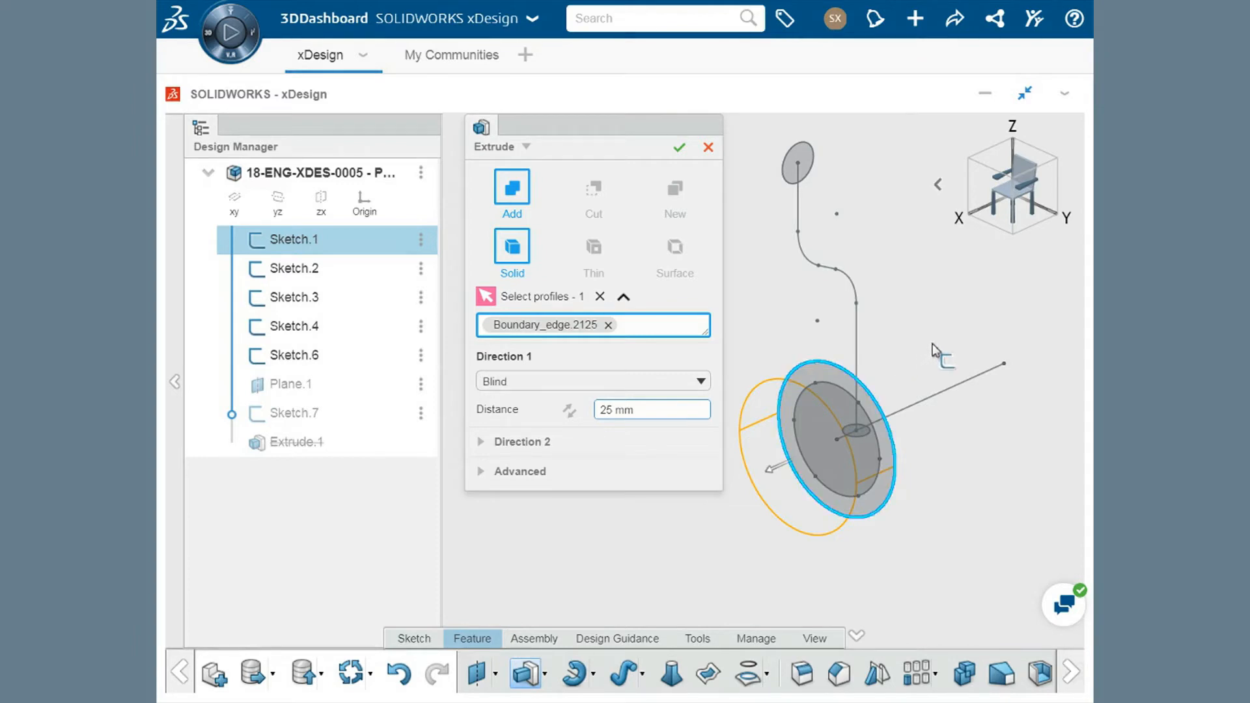
click(569, 410)
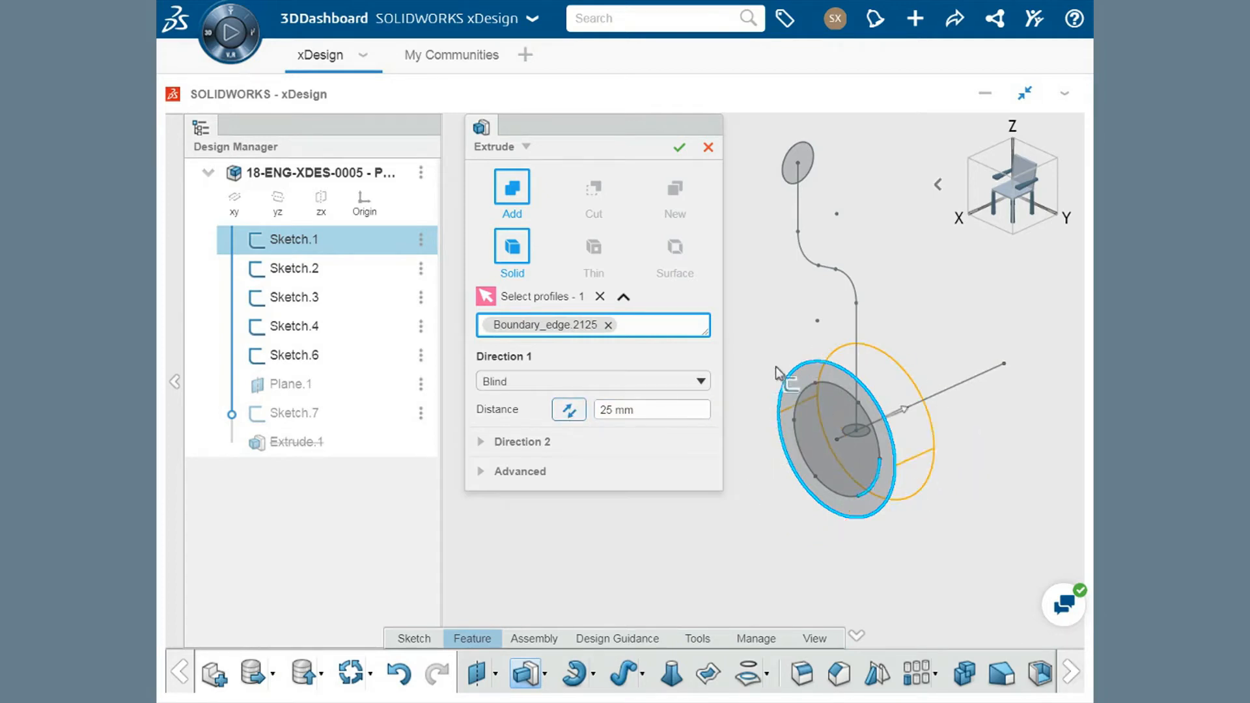
click(679, 150)
middle_drag(761, 345, 589, 364)
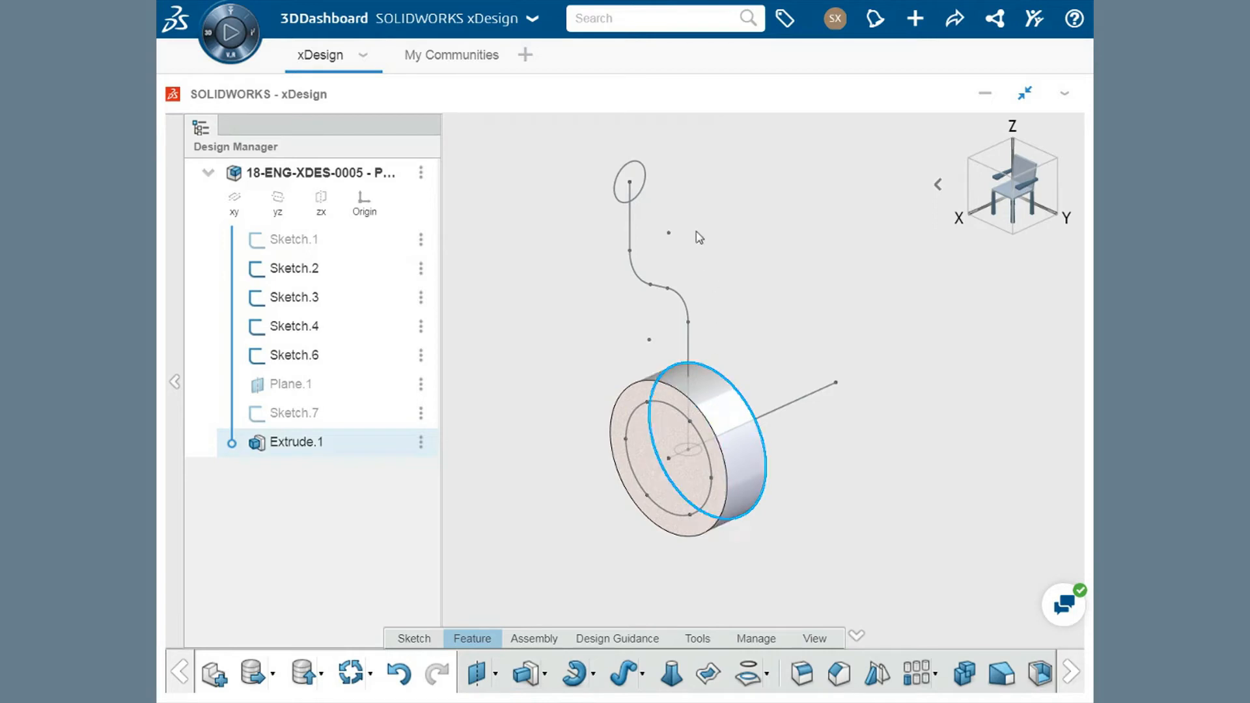
Revolve the small circle in Sketch.2 about the straight line through the hub centre, using Full Revolve, to make the solid outer rim
click(644, 174)
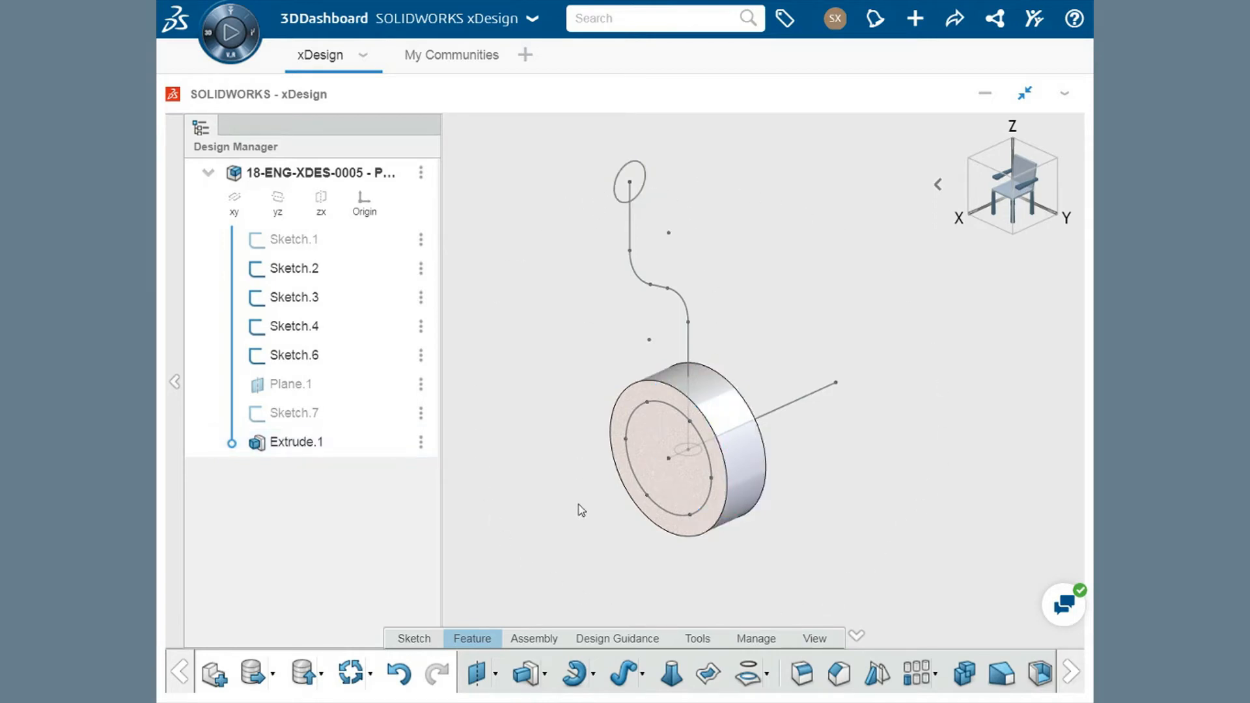
click(573, 672)
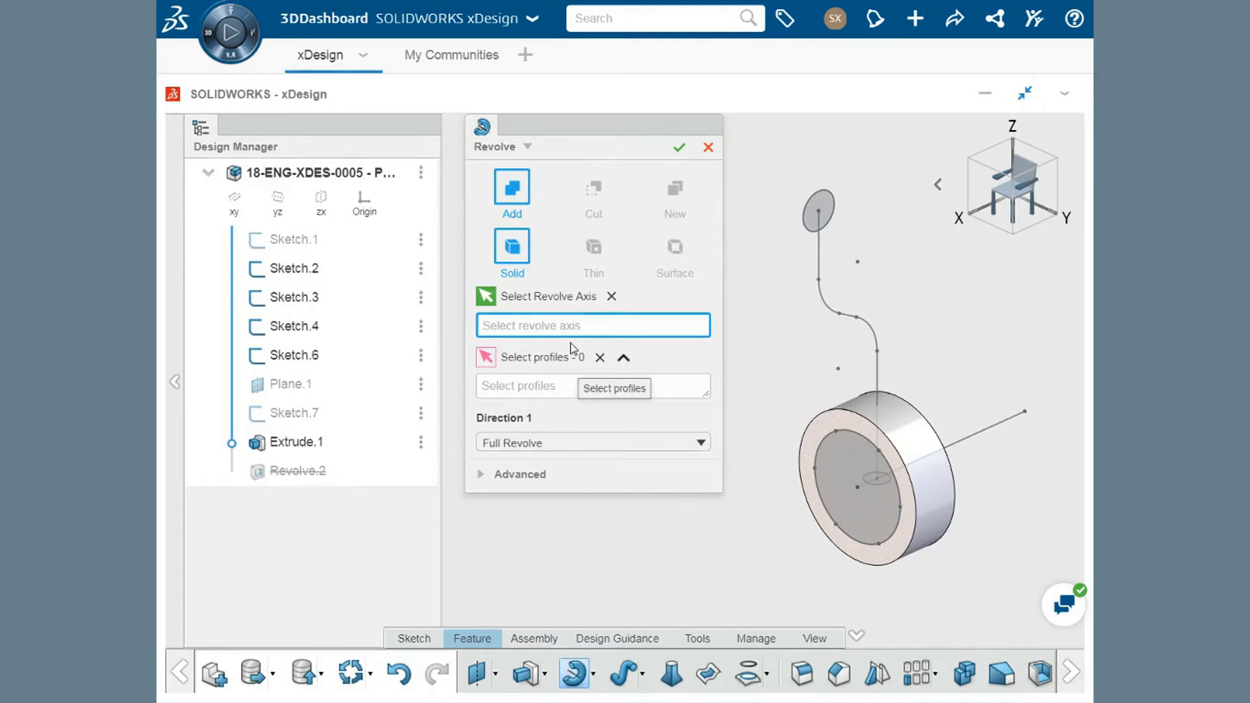
click(977, 433)
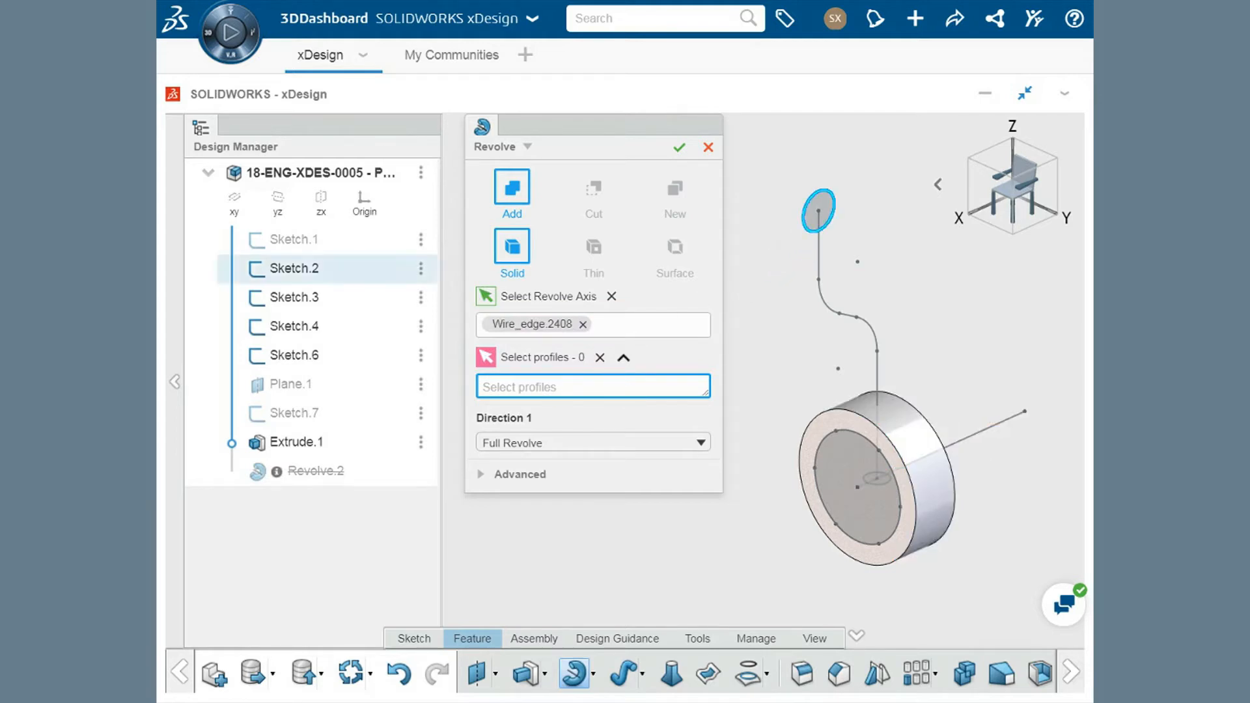
click(833, 207)
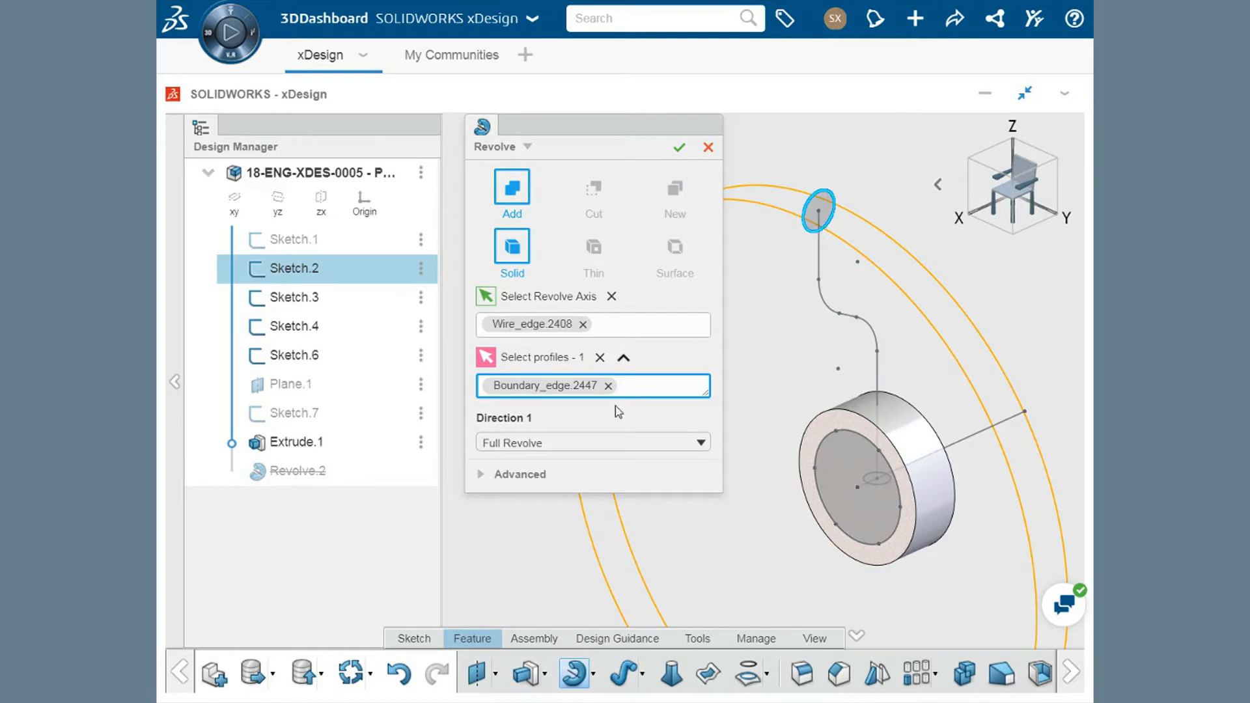
click(557, 442)
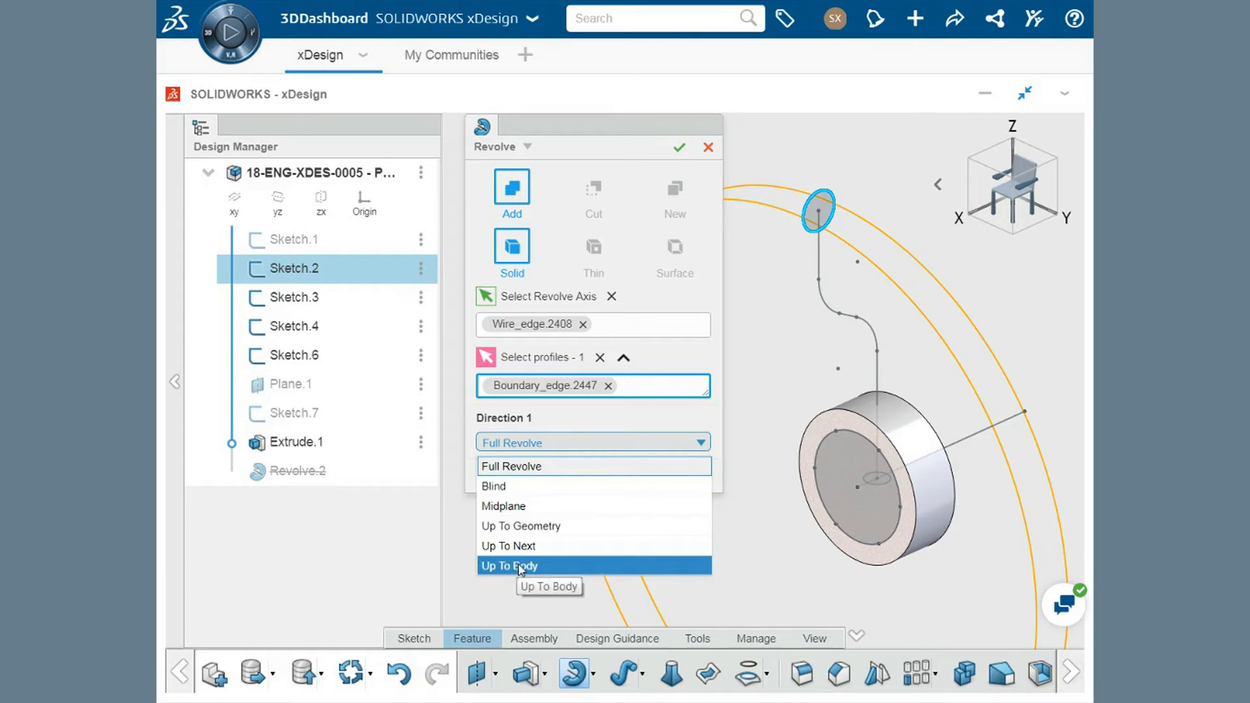
click(535, 470)
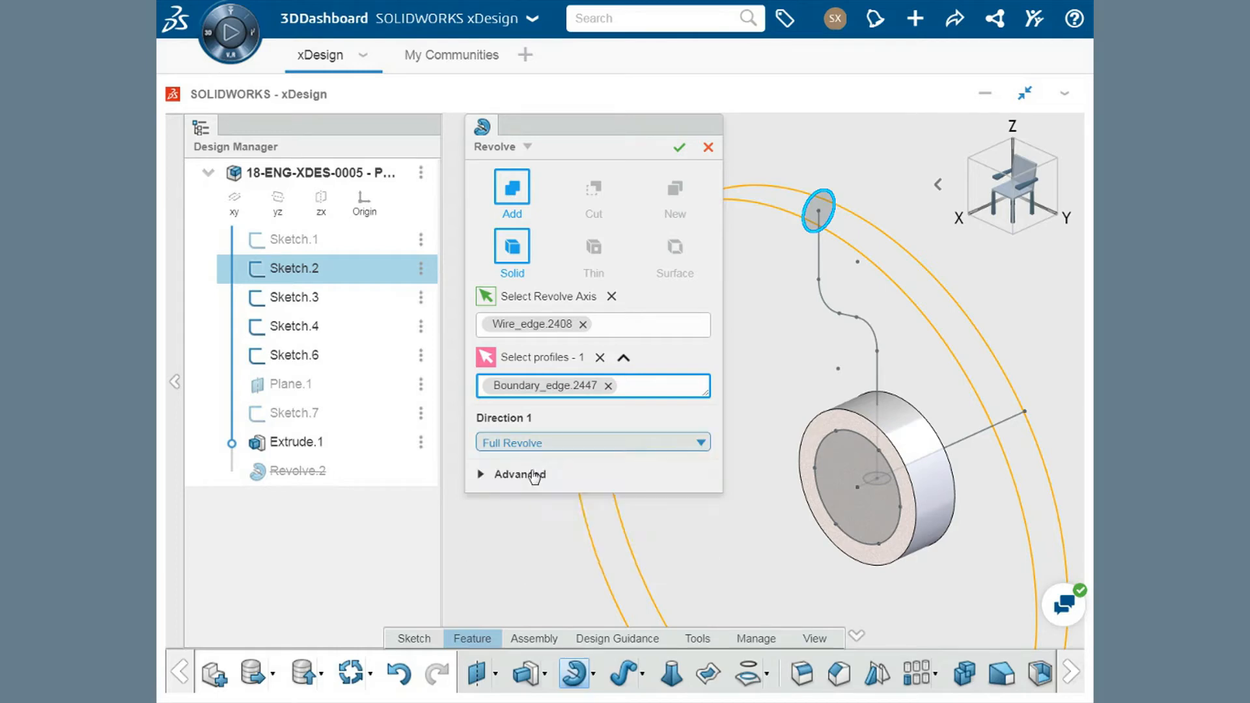
click(679, 149)
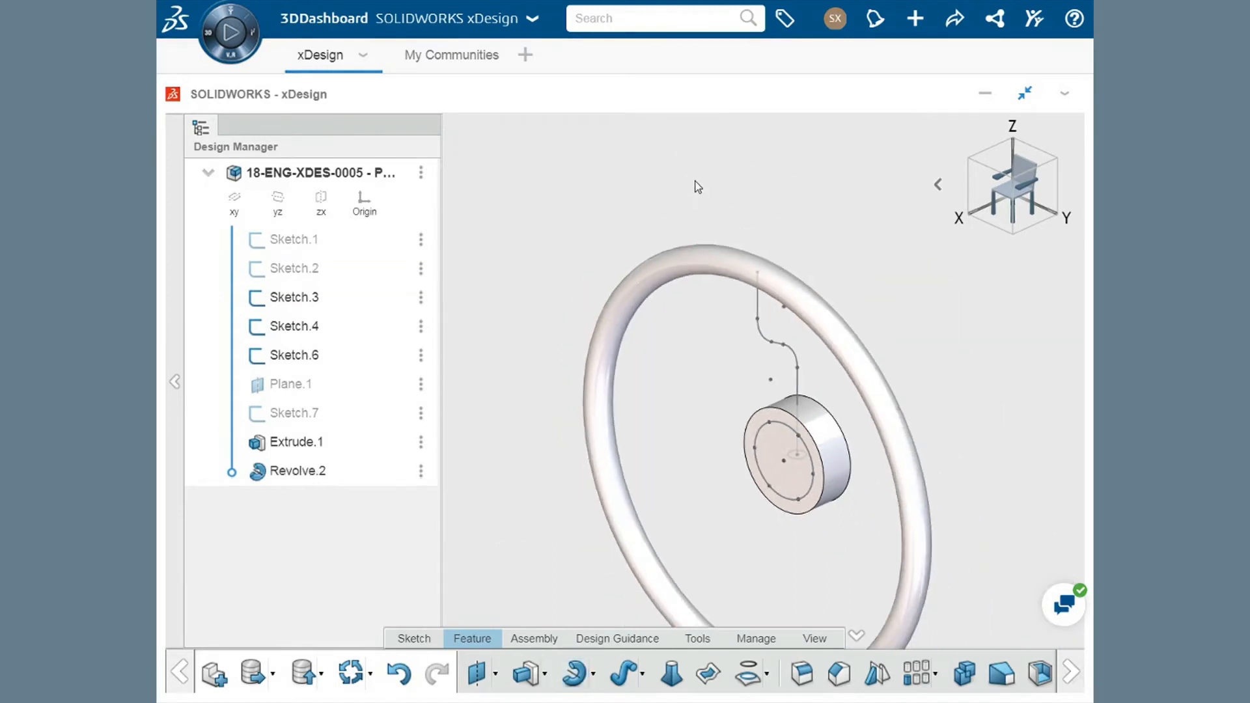
middle_drag(695, 416, 662, 323)
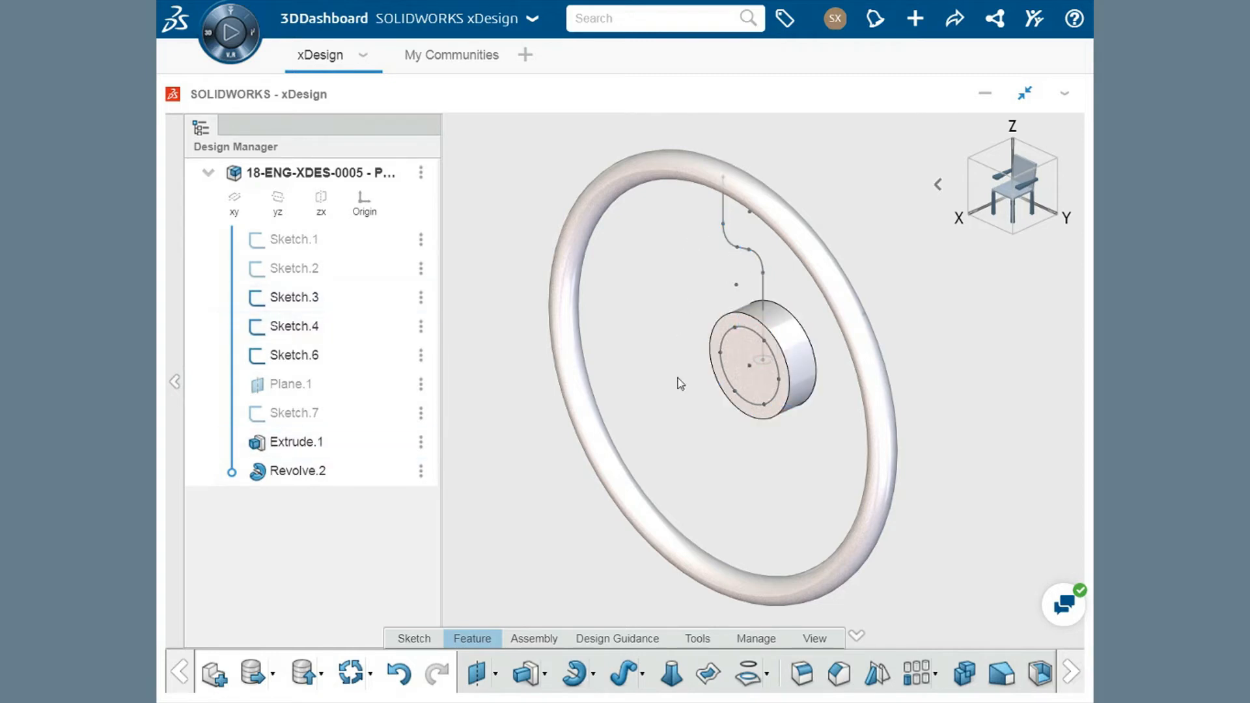
Sweep the small circle in Sketch.3 along the S-shaped path in Sketch.4 as a solid spoke between hub and rim
click(624, 677)
ctrl+middle_drag(781, 465, 865, 492)
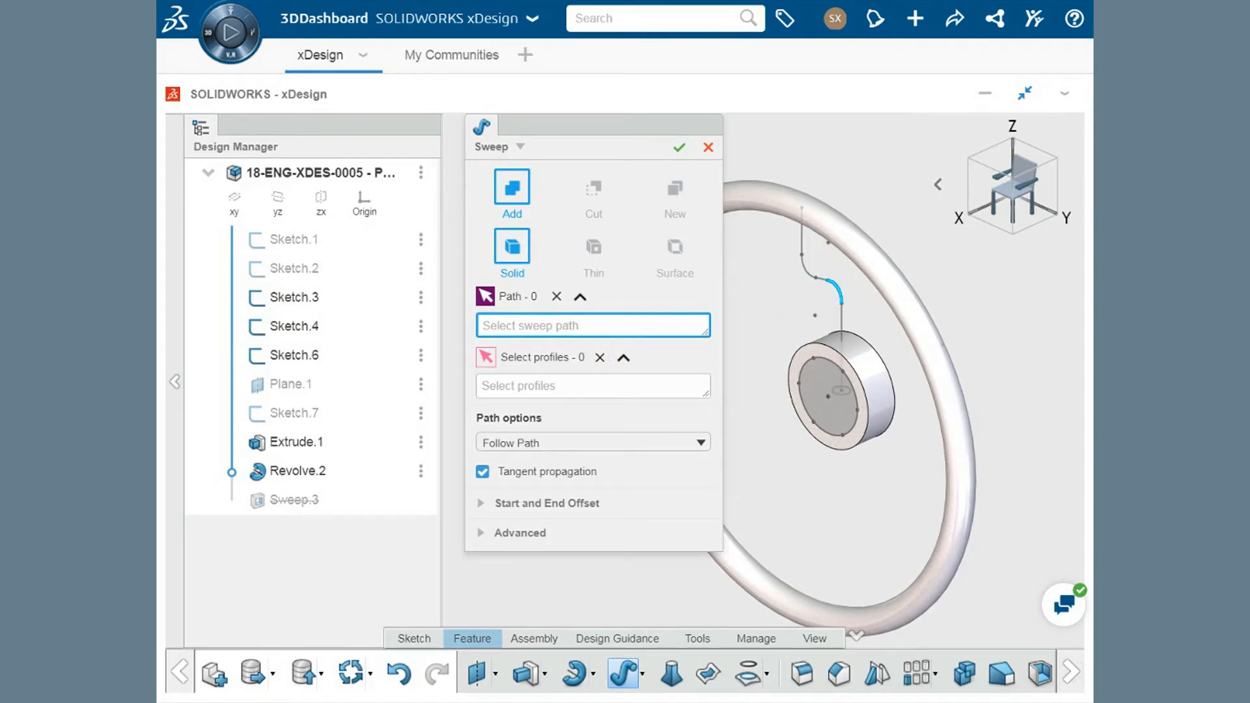
click(838, 290)
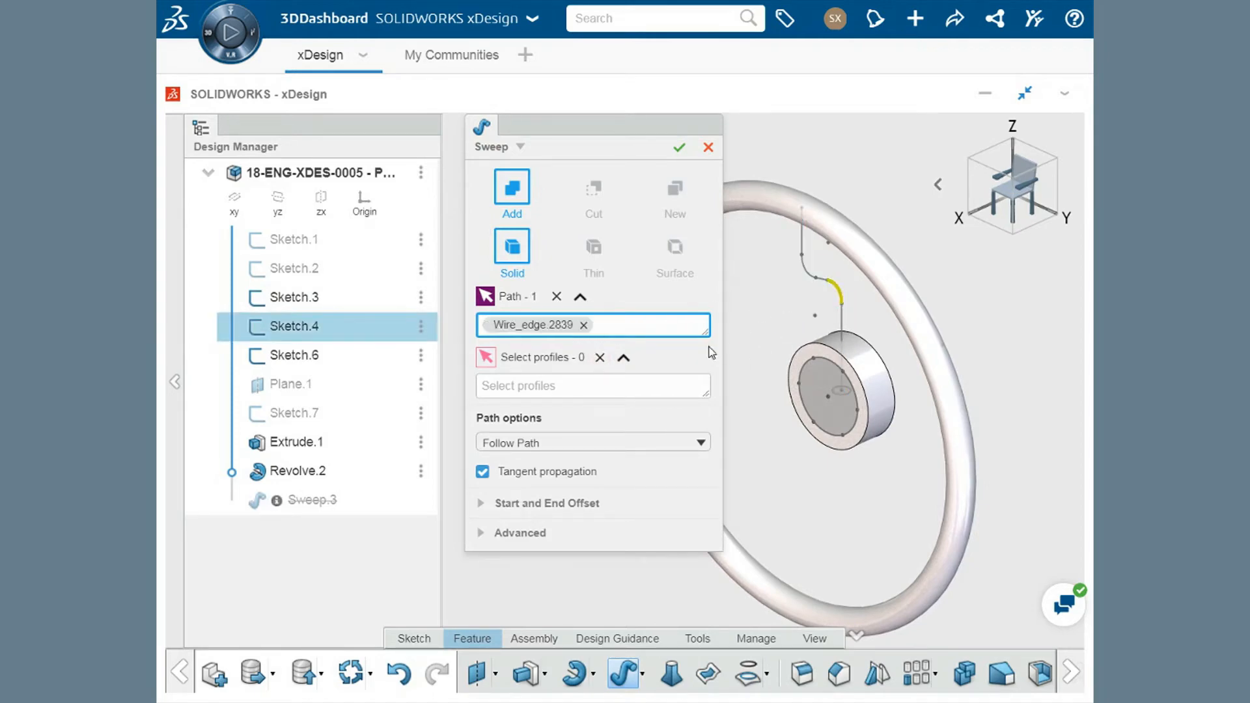
click(582, 390)
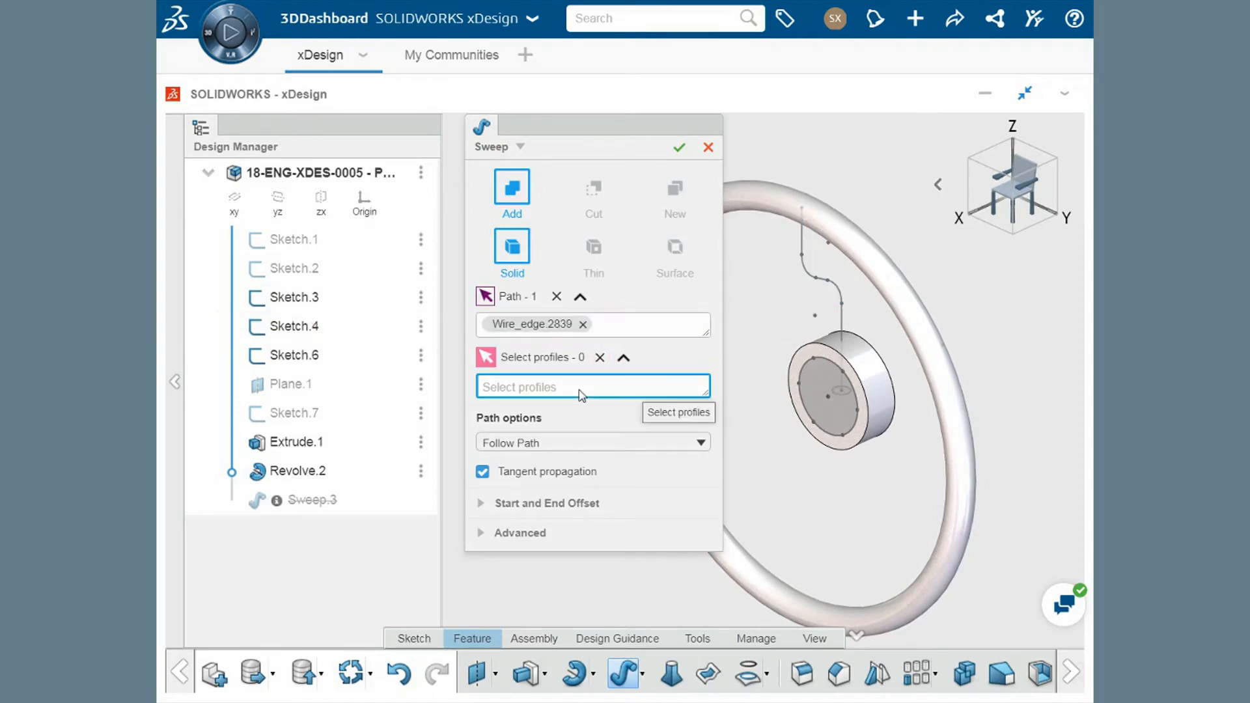
click(318, 306)
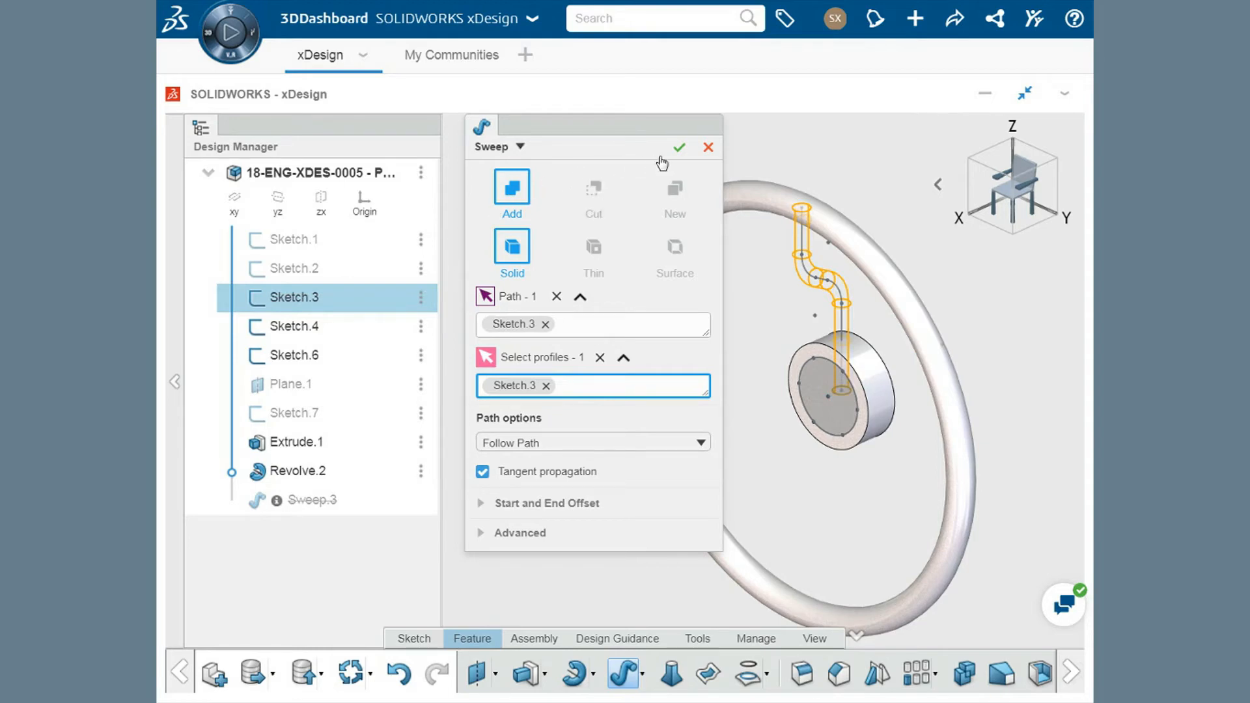
click(679, 149)
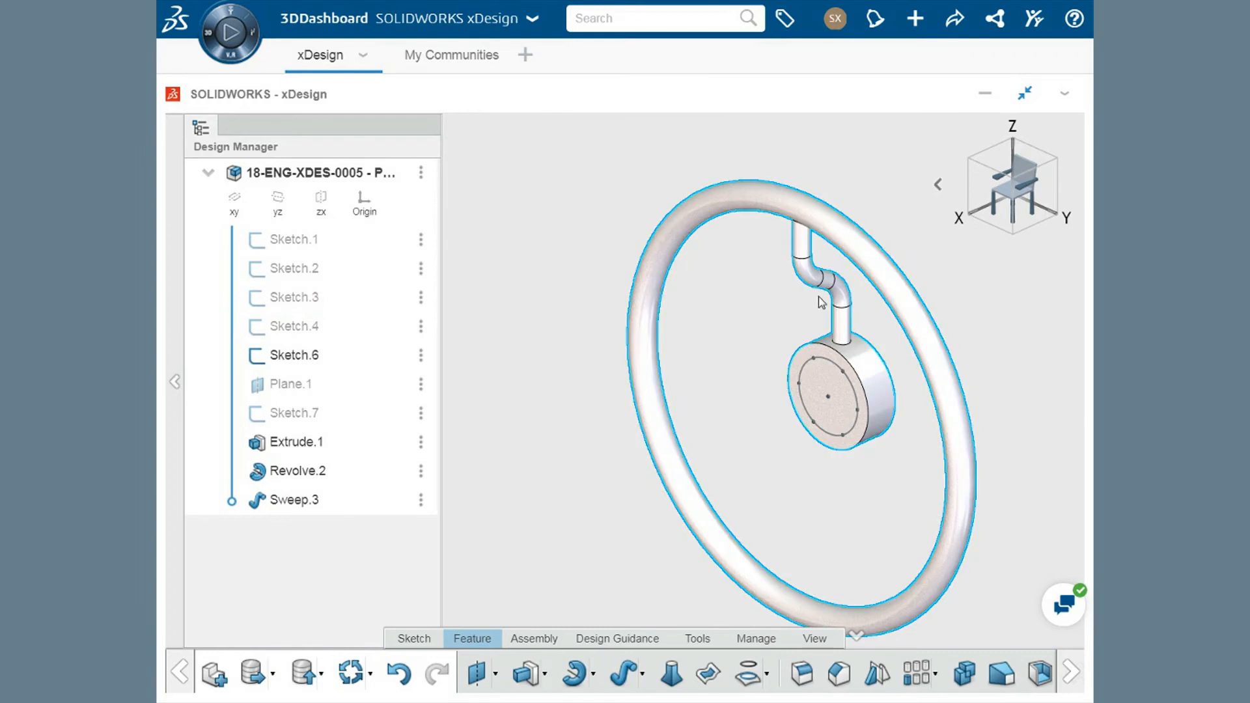
Show the hidden hexagon sketch, Sketch.7, at the hub
scroll(822, 304, up, 5)
middle_drag(822, 305, 701, 361)
middle_drag(734, 361, 722, 317)
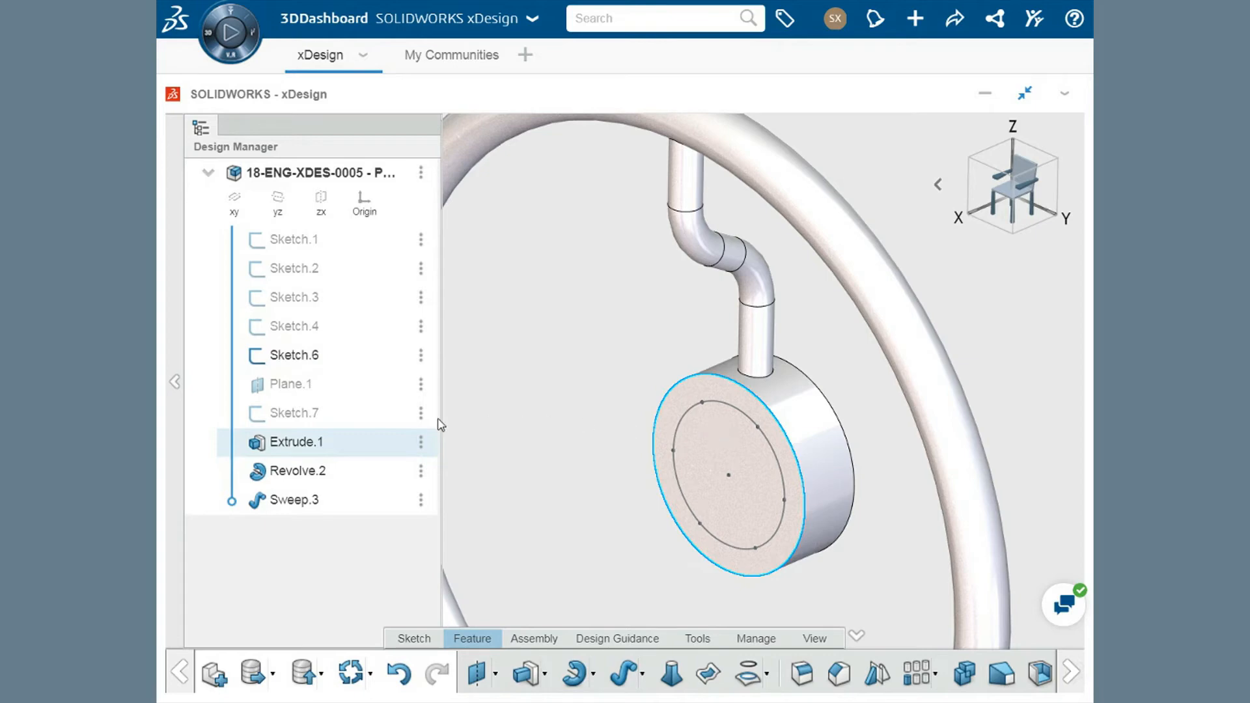
click(305, 417)
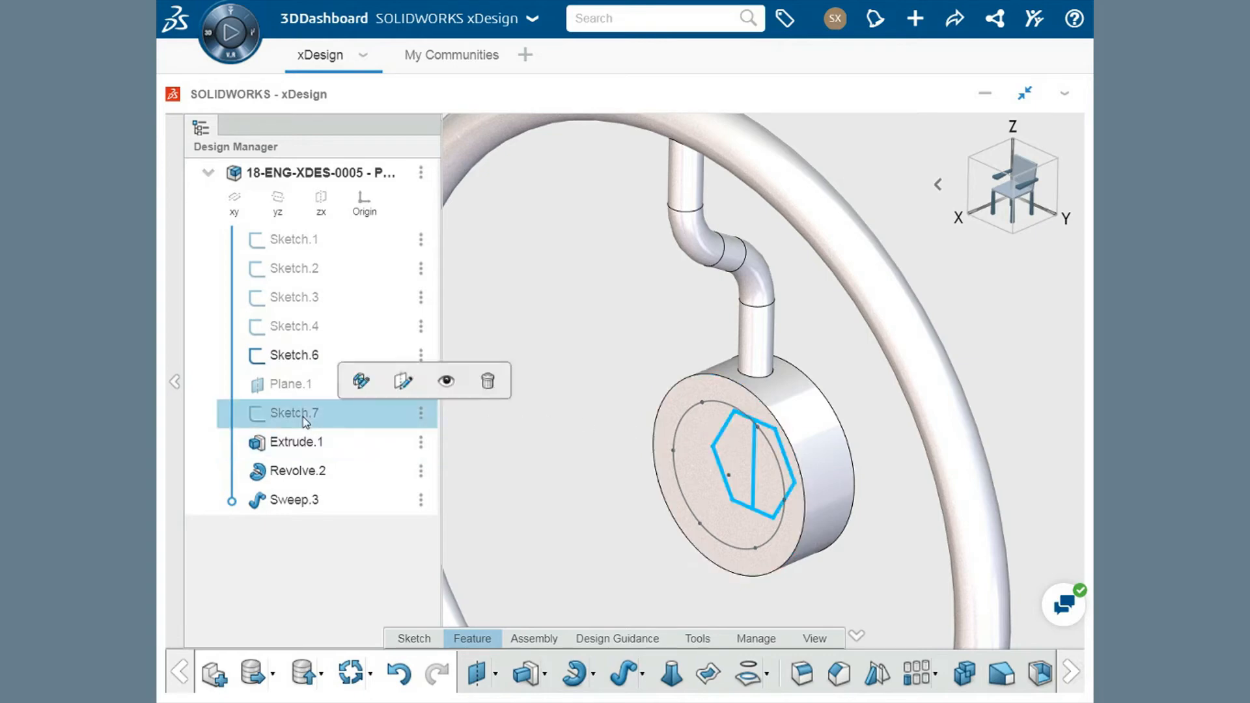
click(447, 380)
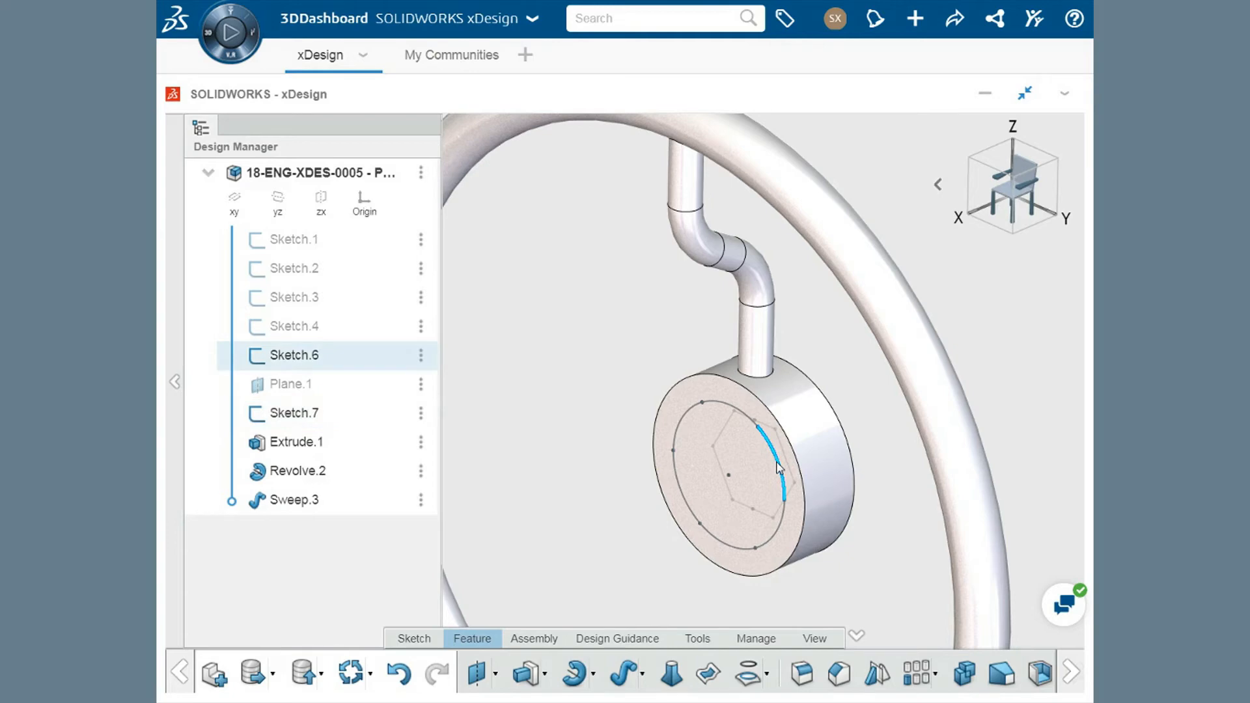
Cut a solid loft into the hub from the circle in Sketch.6 to the hexagon in Sketch.7, with Chain Propagation
click(672, 673)
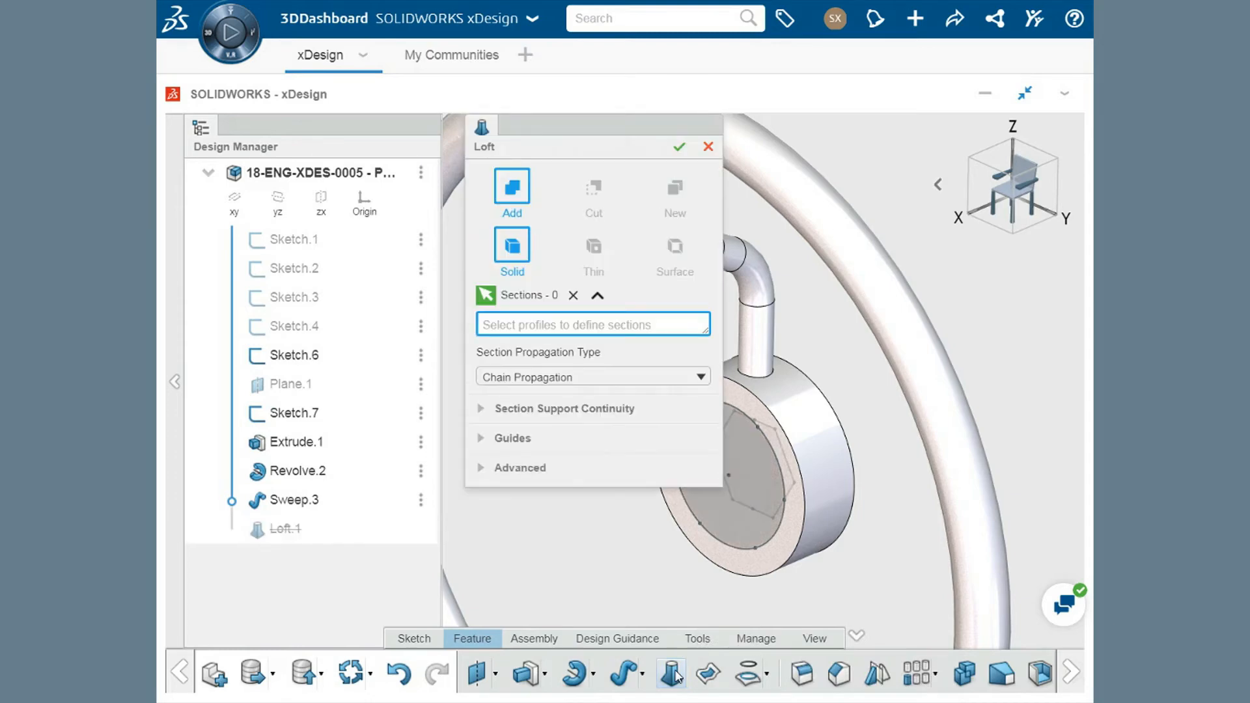
ctrl+middle_drag(745, 600, 875, 553)
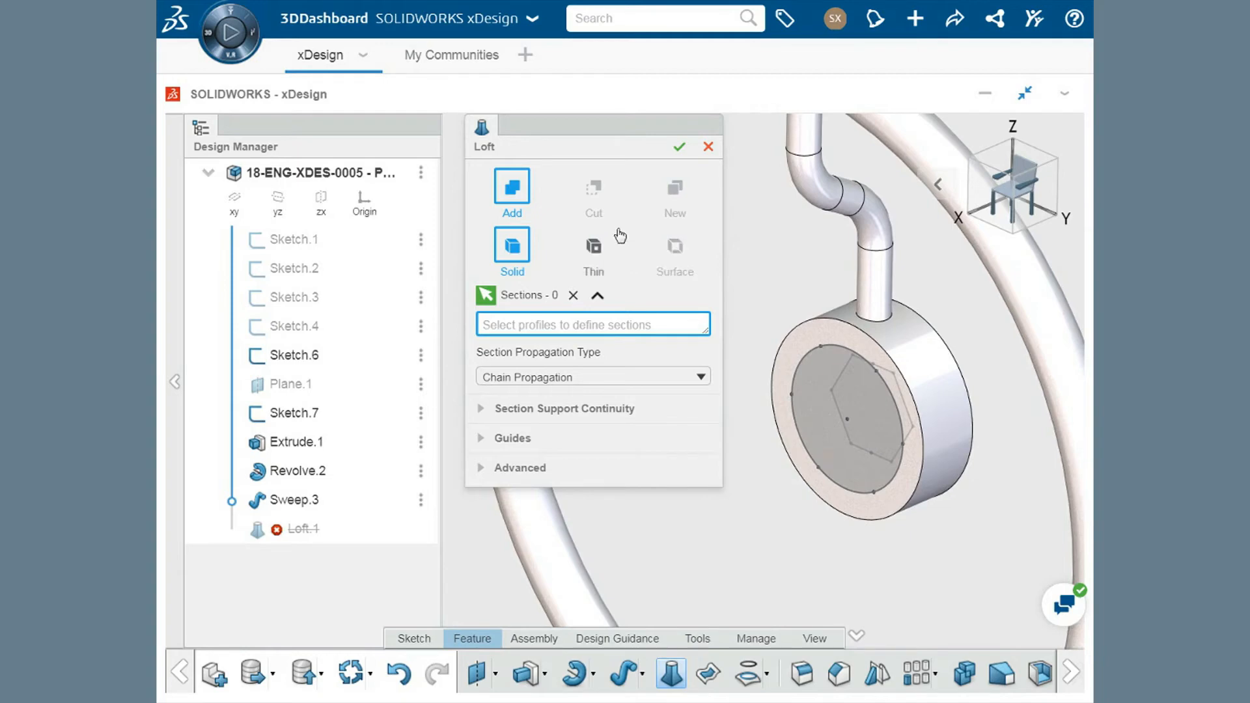
click(600, 215)
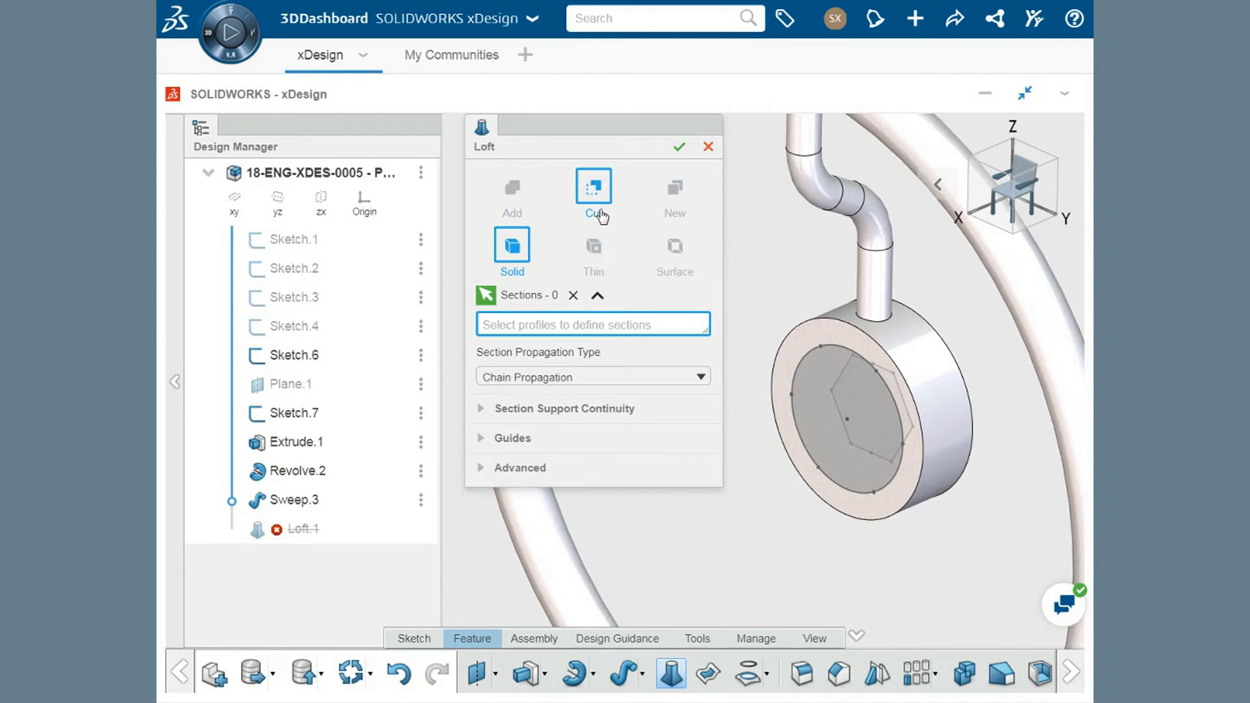
click(875, 405)
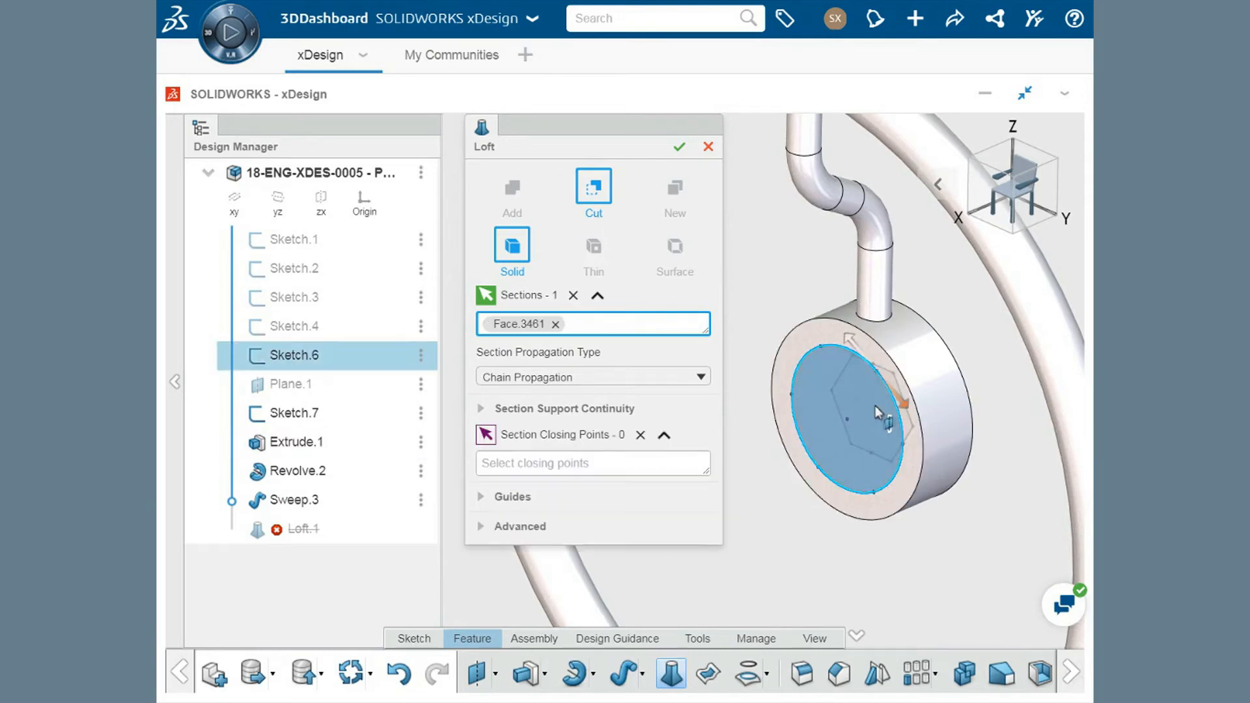
click(909, 433)
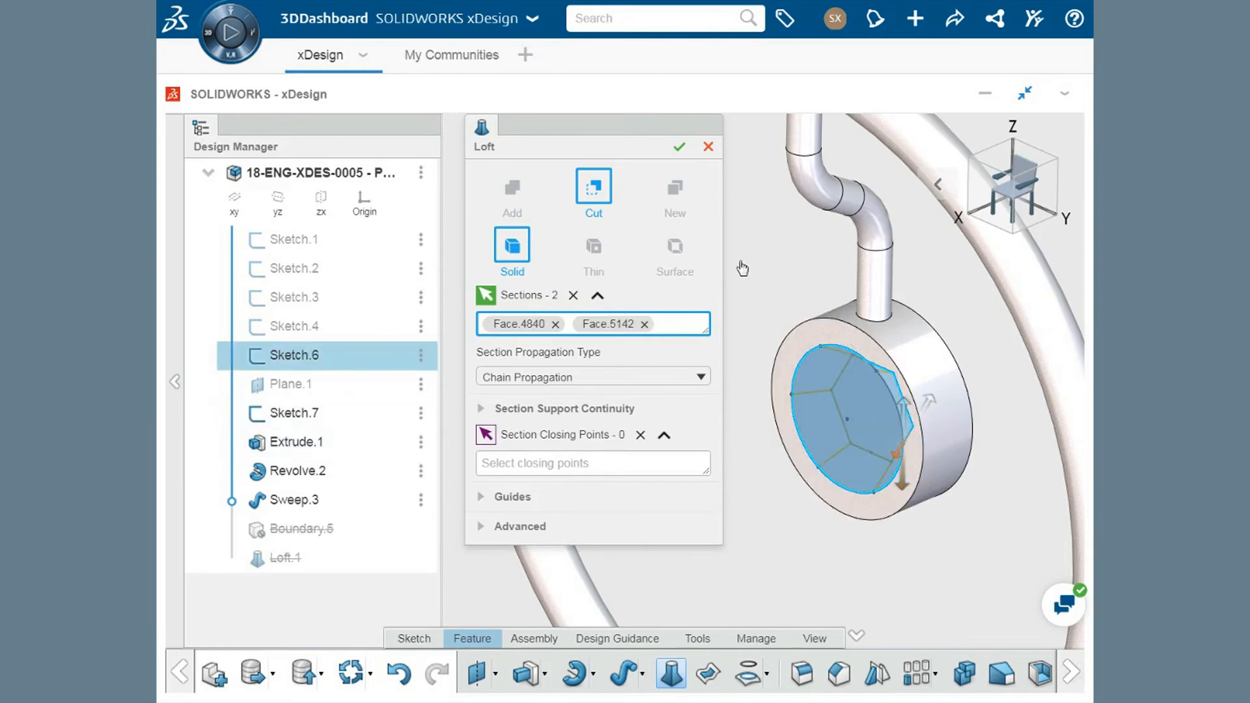
click(679, 149)
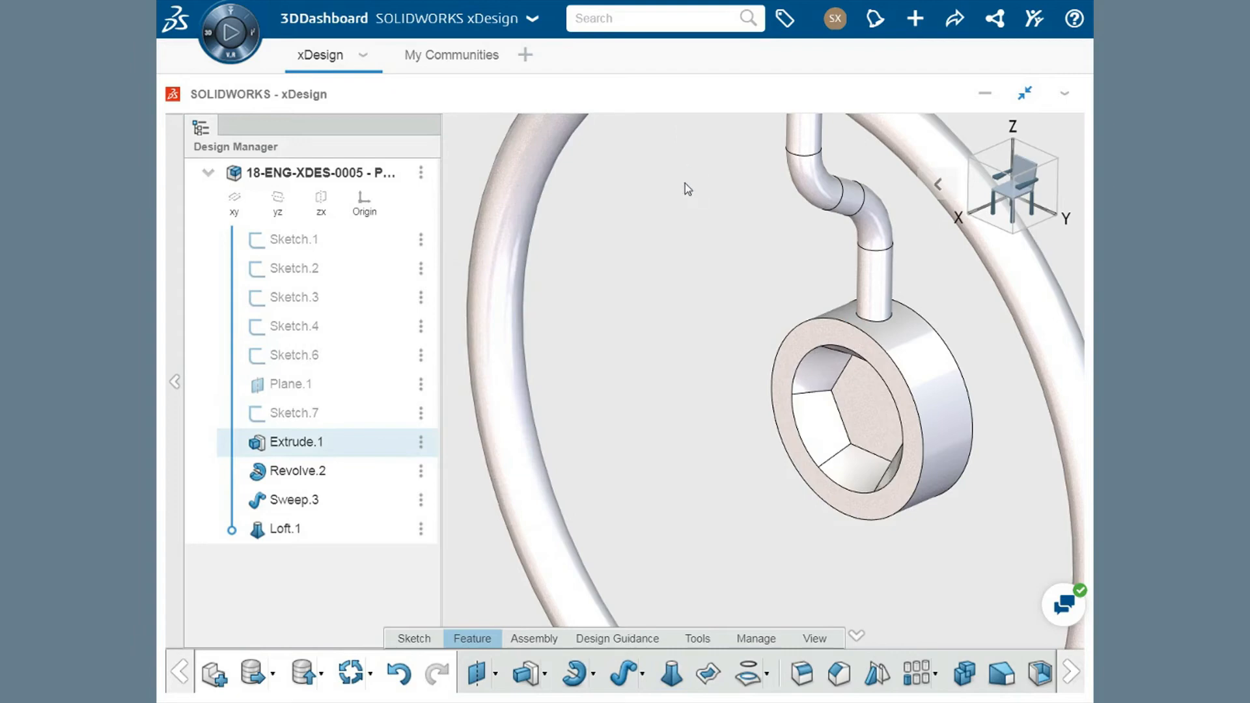
Create a circular pattern of the Sweep.3 spoke about the hub's circular edge, with 5 equally spaced instances over 360 deg
middle_drag(750, 459, 831, 483)
scroll(728, 452, down, 3)
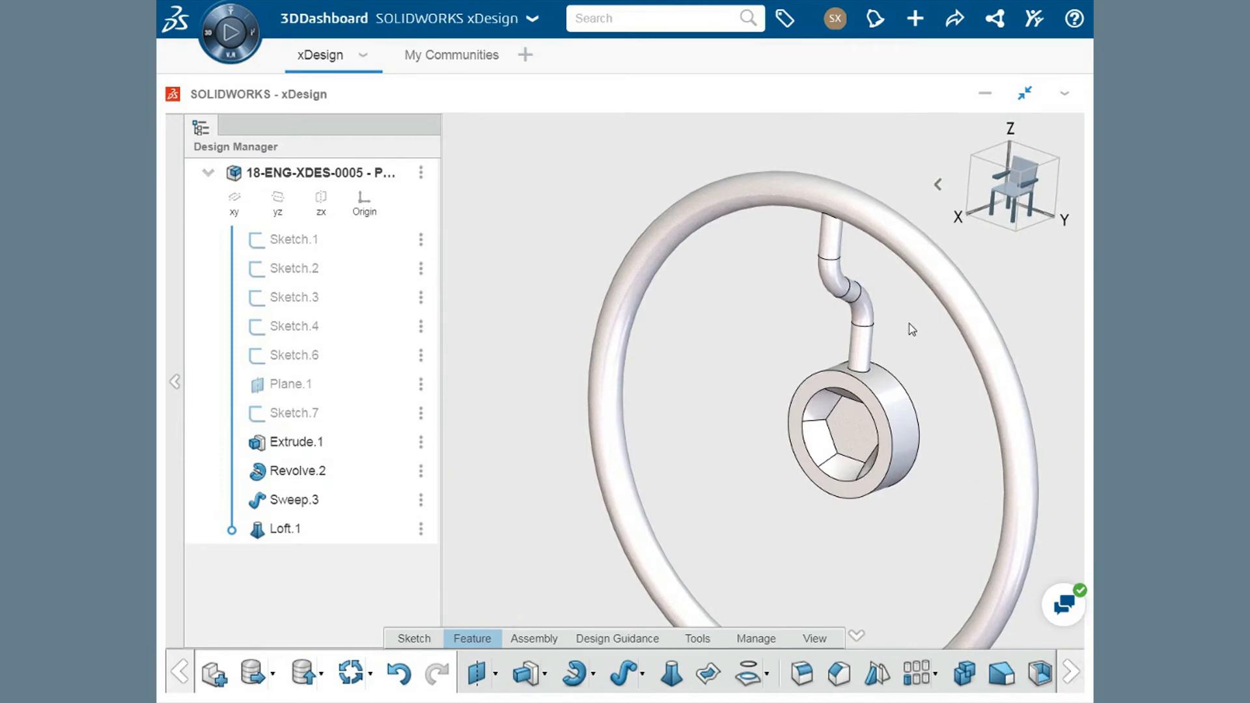
click(936, 675)
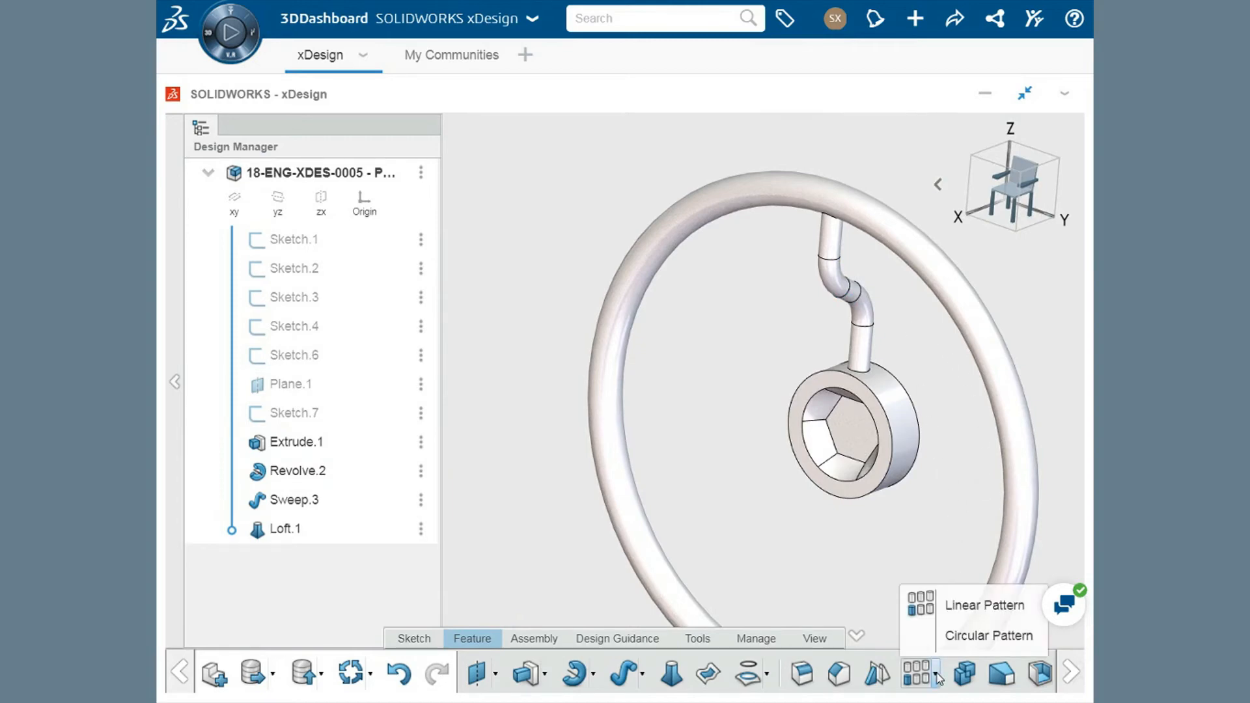
click(948, 642)
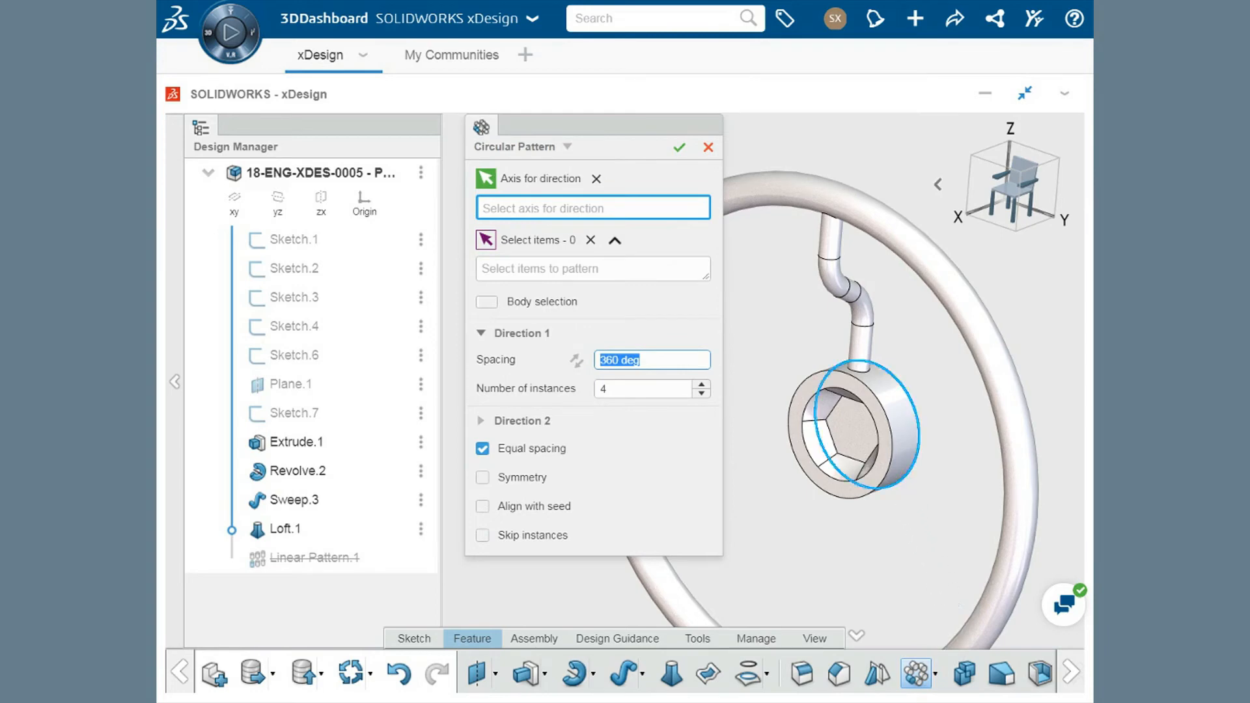
click(912, 459)
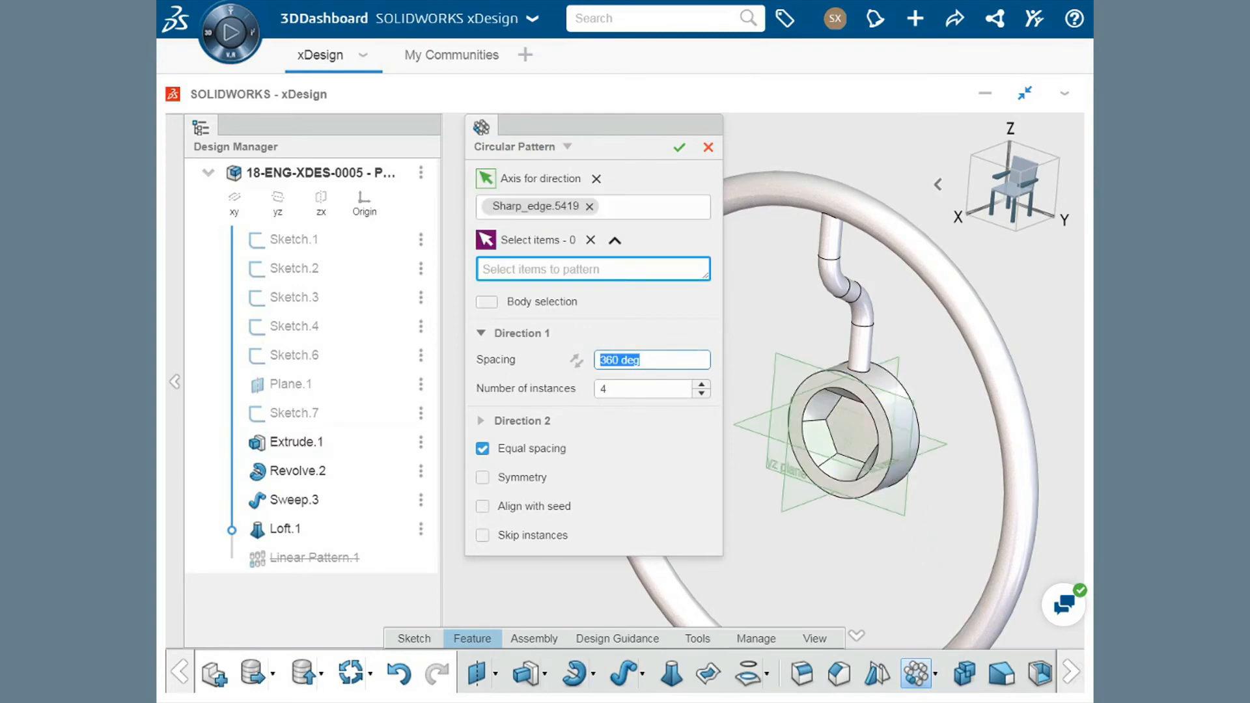
click(312, 510)
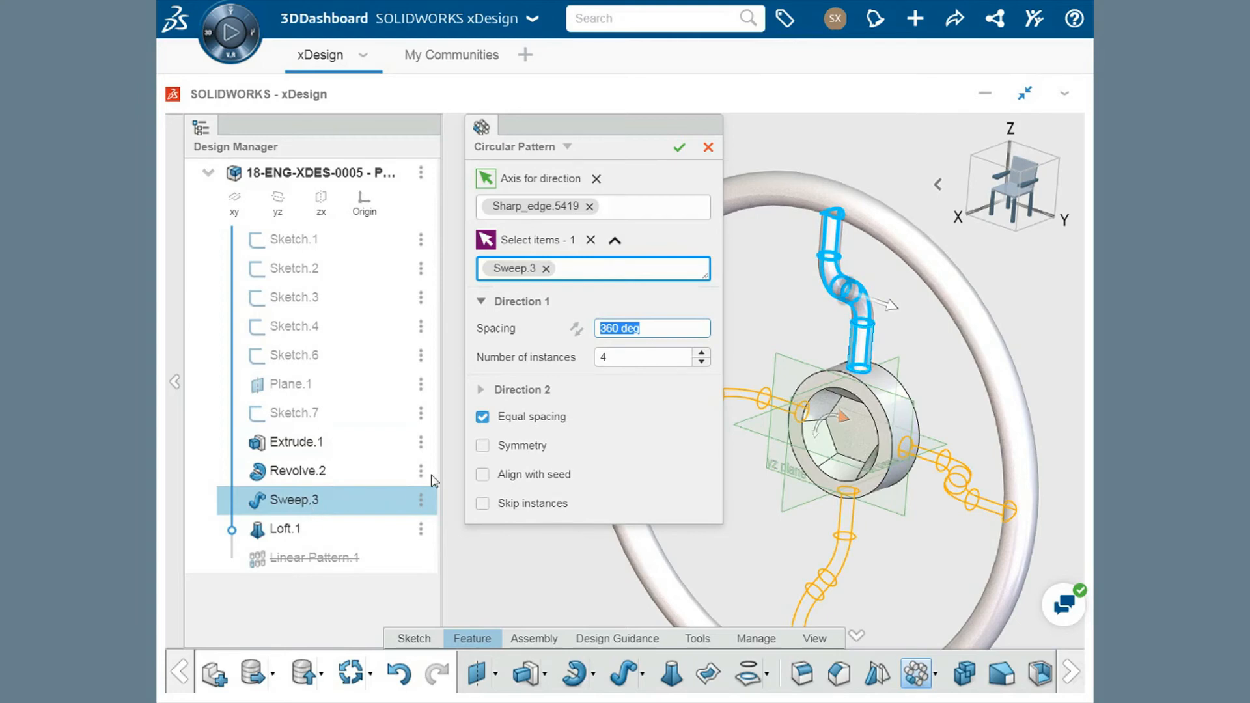
click(701, 353)
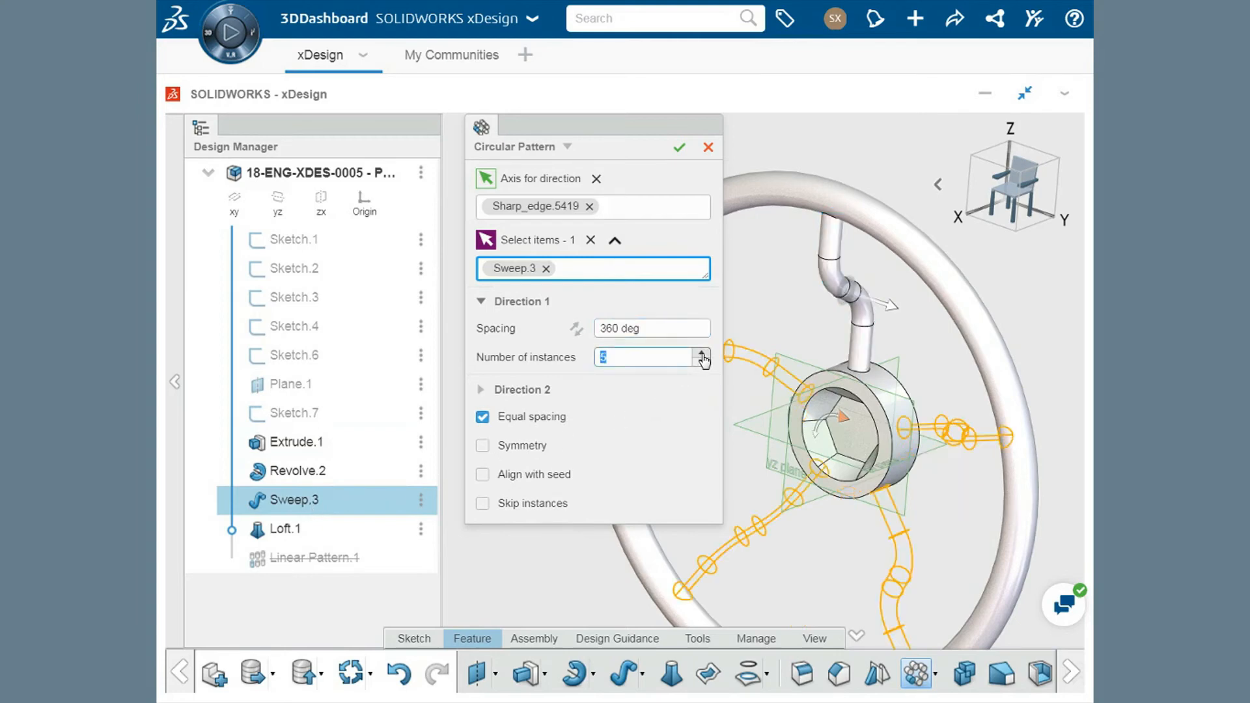
click(679, 149)
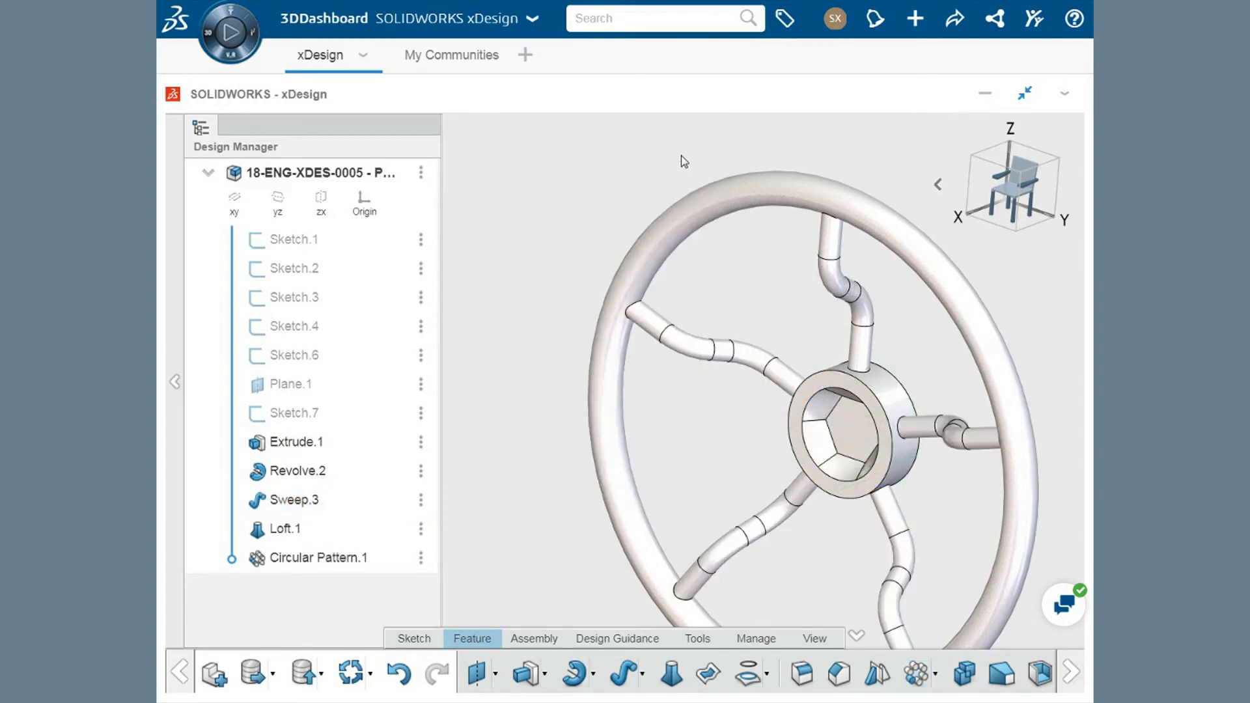
scroll(753, 293, down, 5)
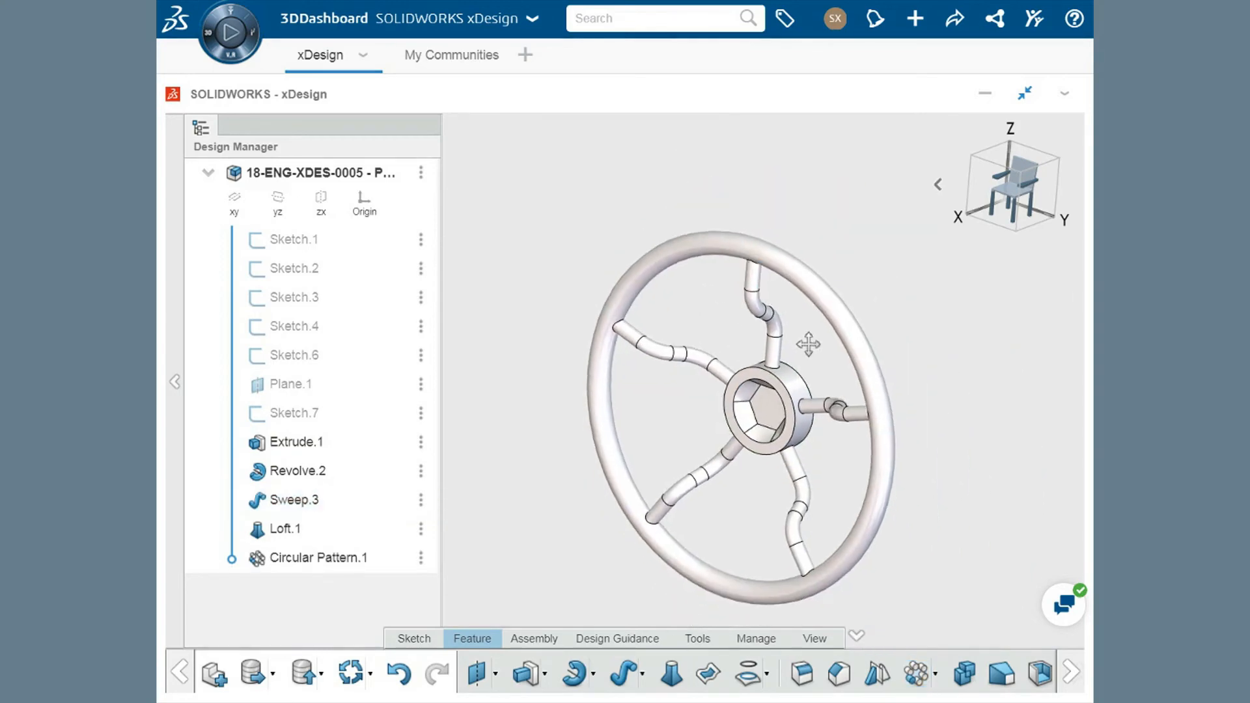
middle_drag(948, 419, 947, 387)
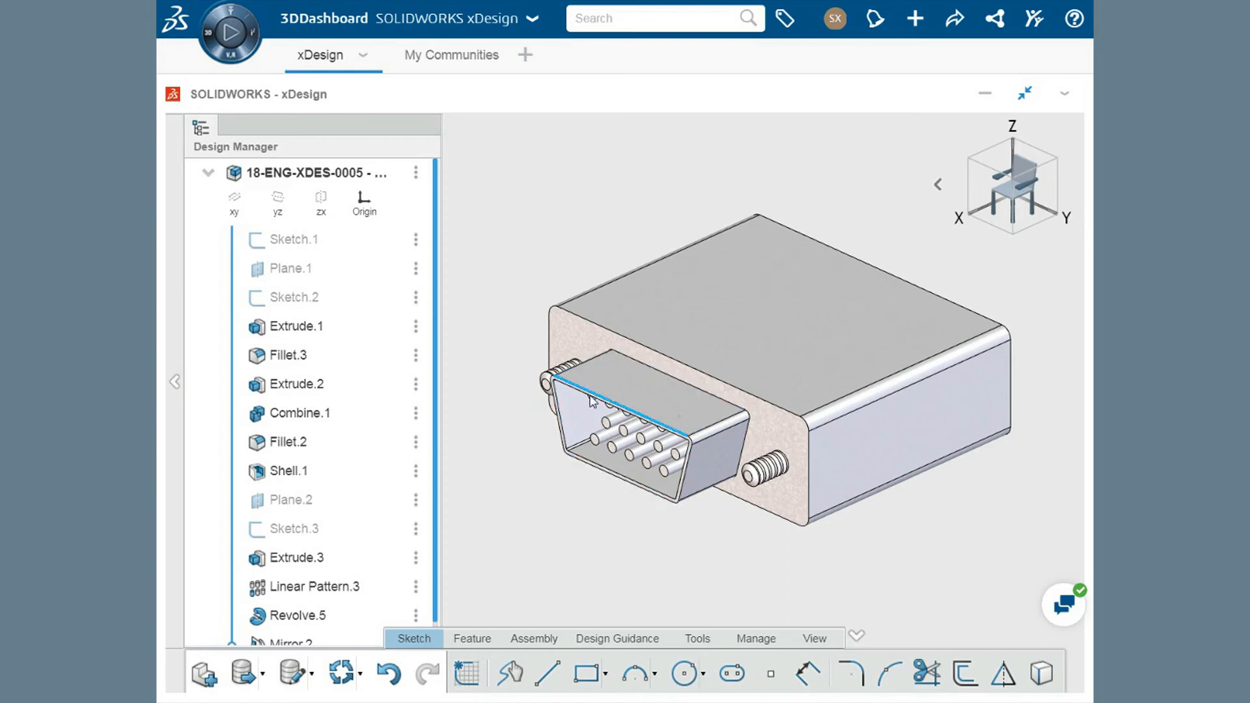
Suppress the Shell.1 feature so the connector's protruding block is solid
click(305, 472)
click(415, 471)
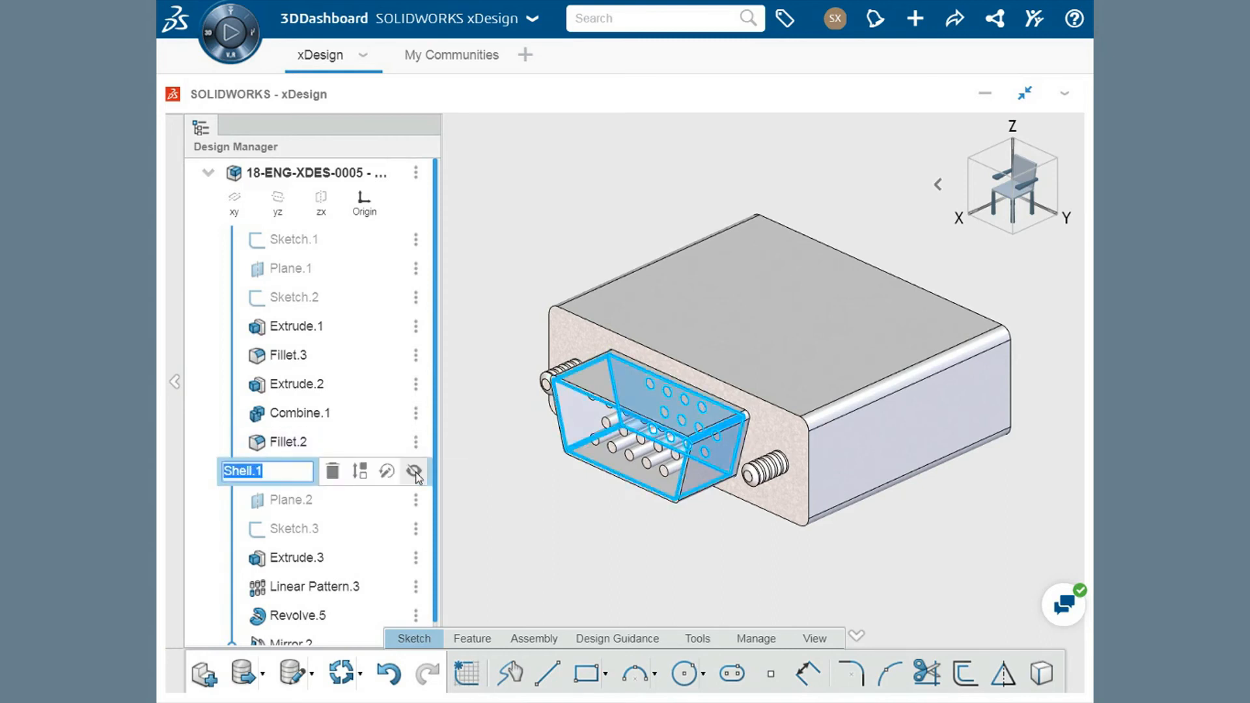
click(361, 472)
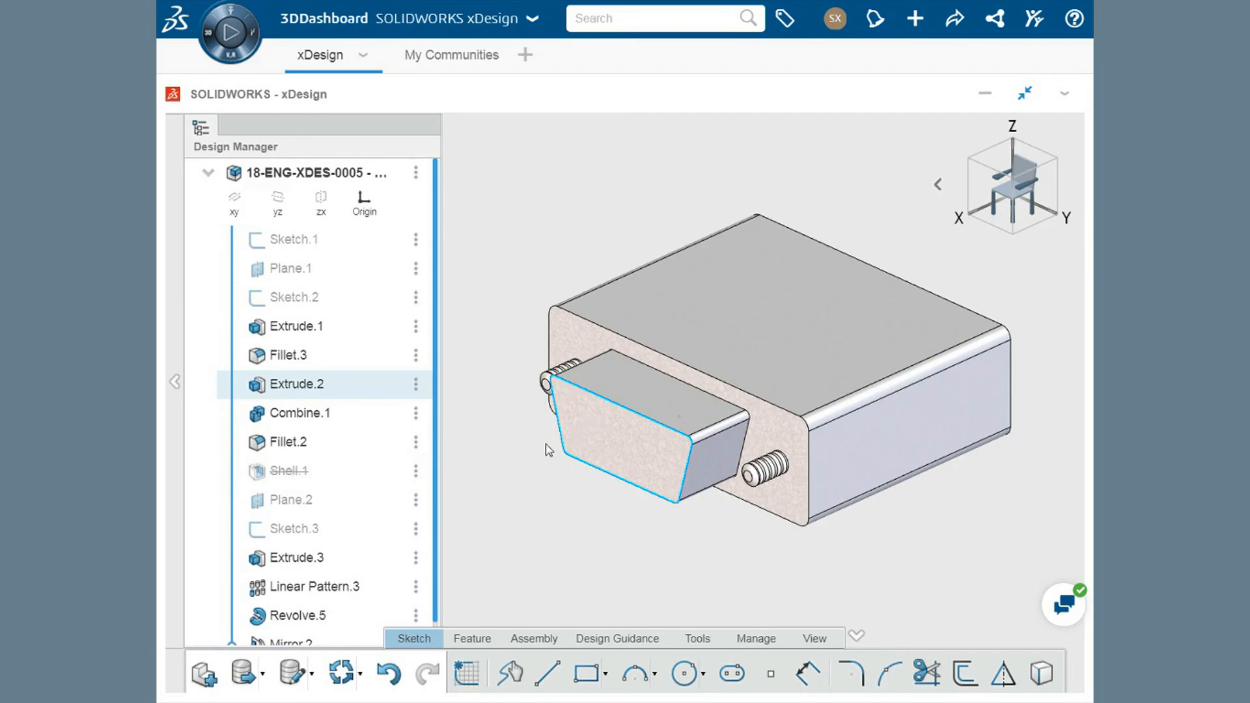
Change Extrude.3, the connector pins, from a new body to a solid cut with the Through One way end condition
click(322, 559)
double_click(322, 559)
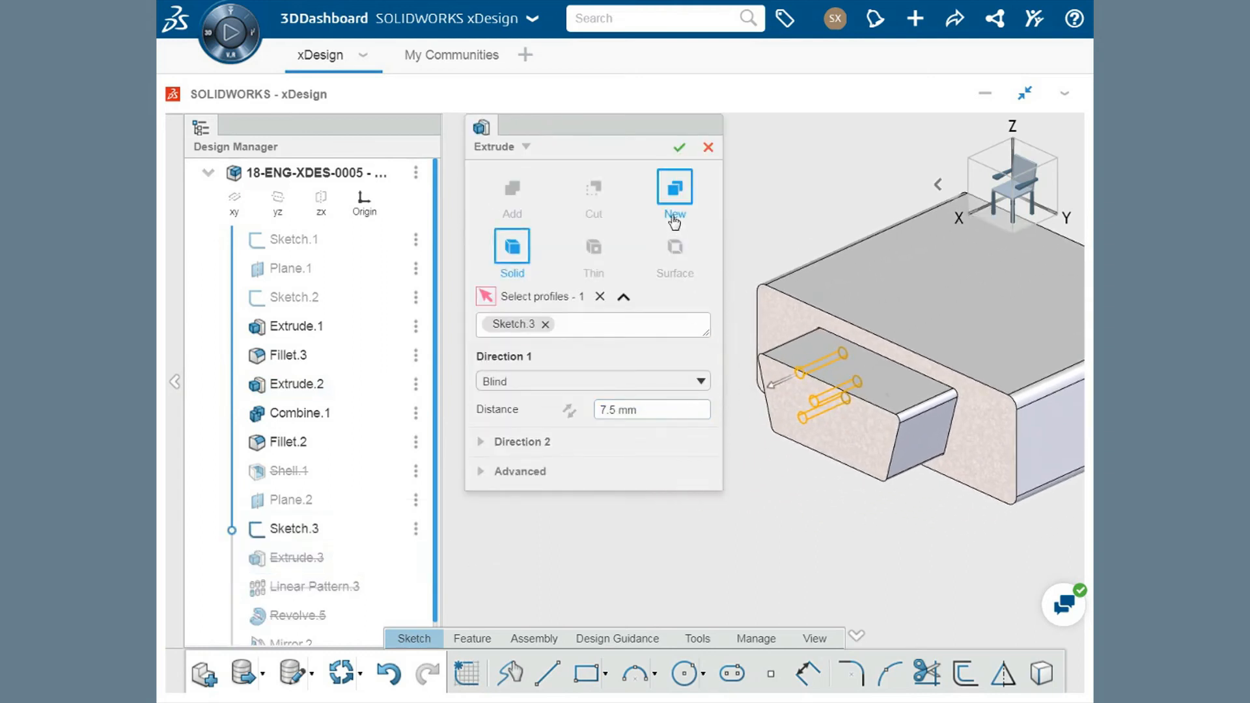
click(594, 195)
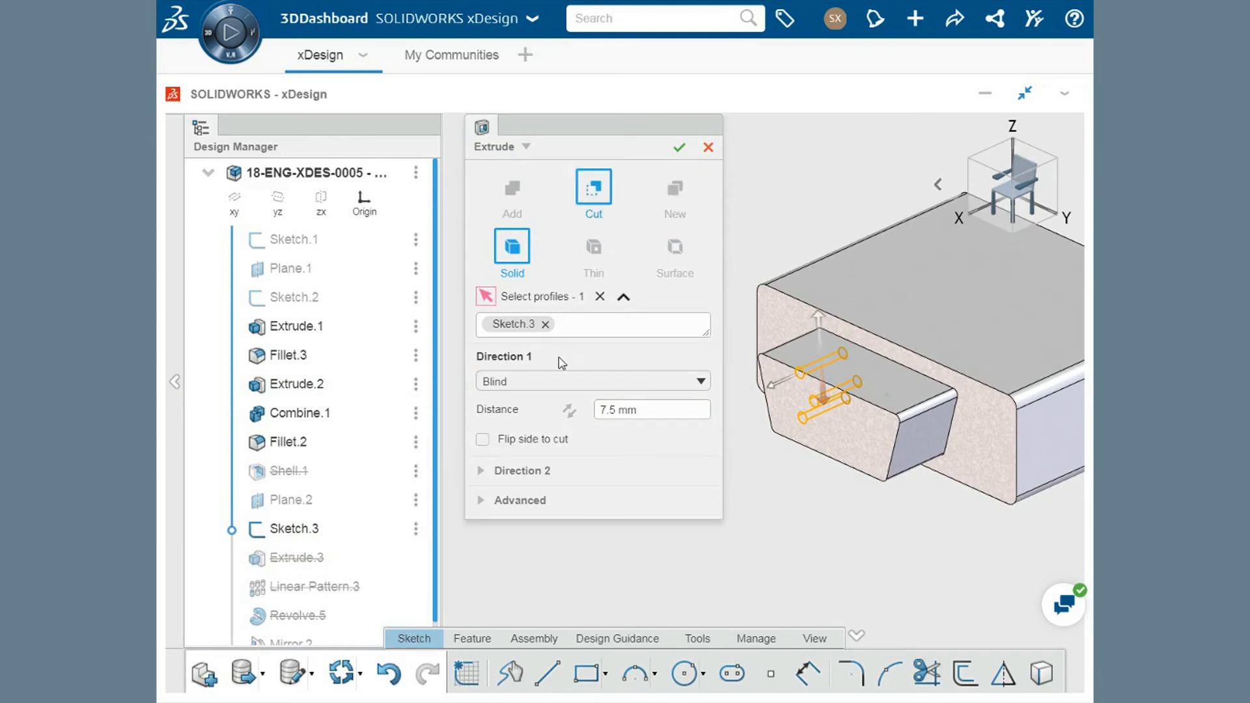
click(552, 382)
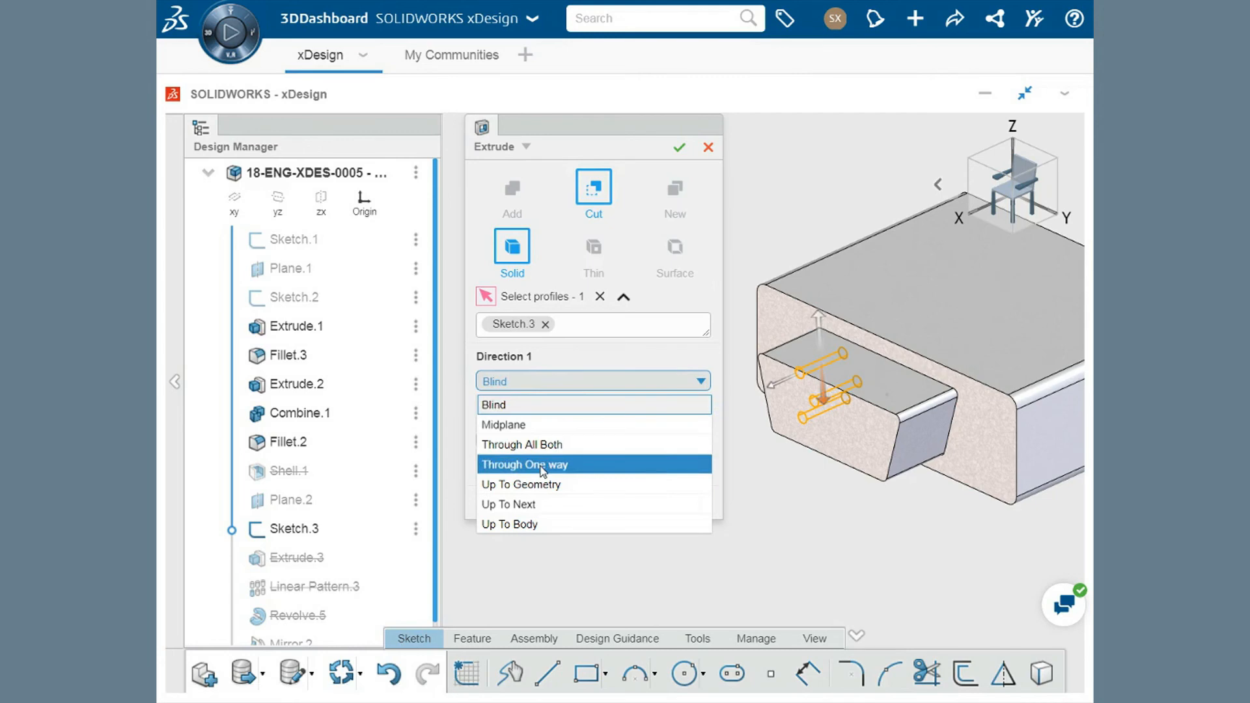
click(543, 467)
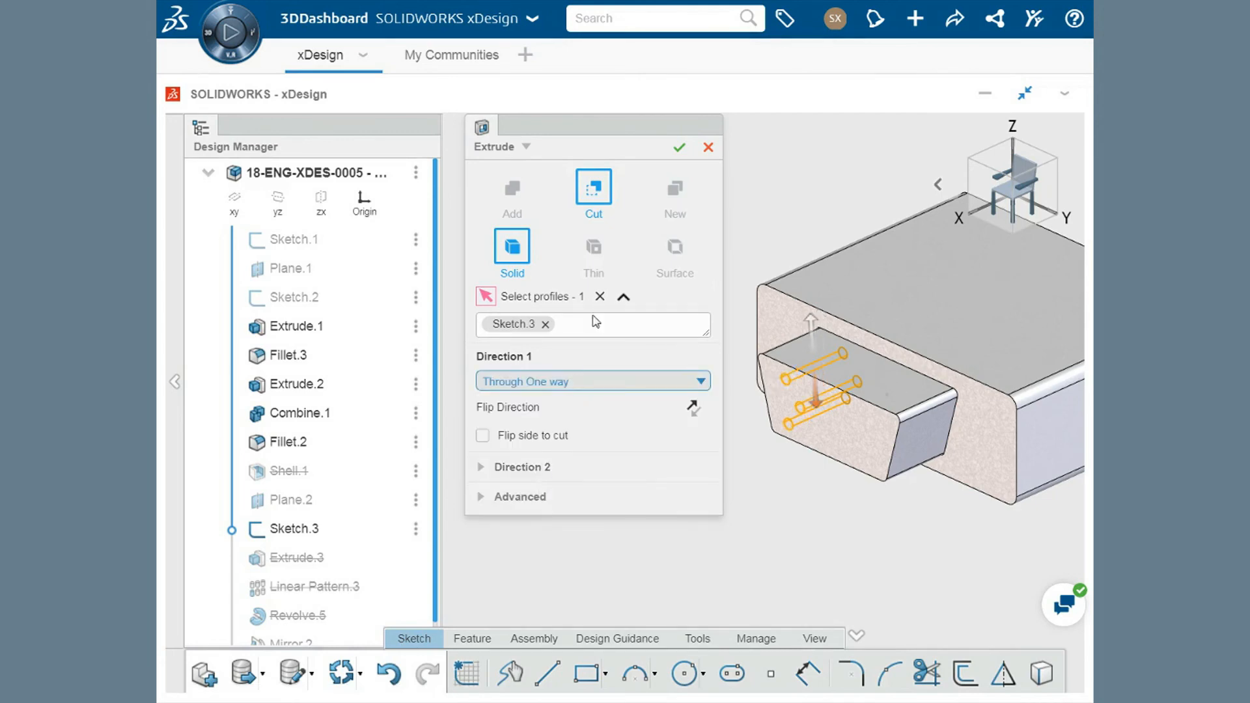
click(679, 147)
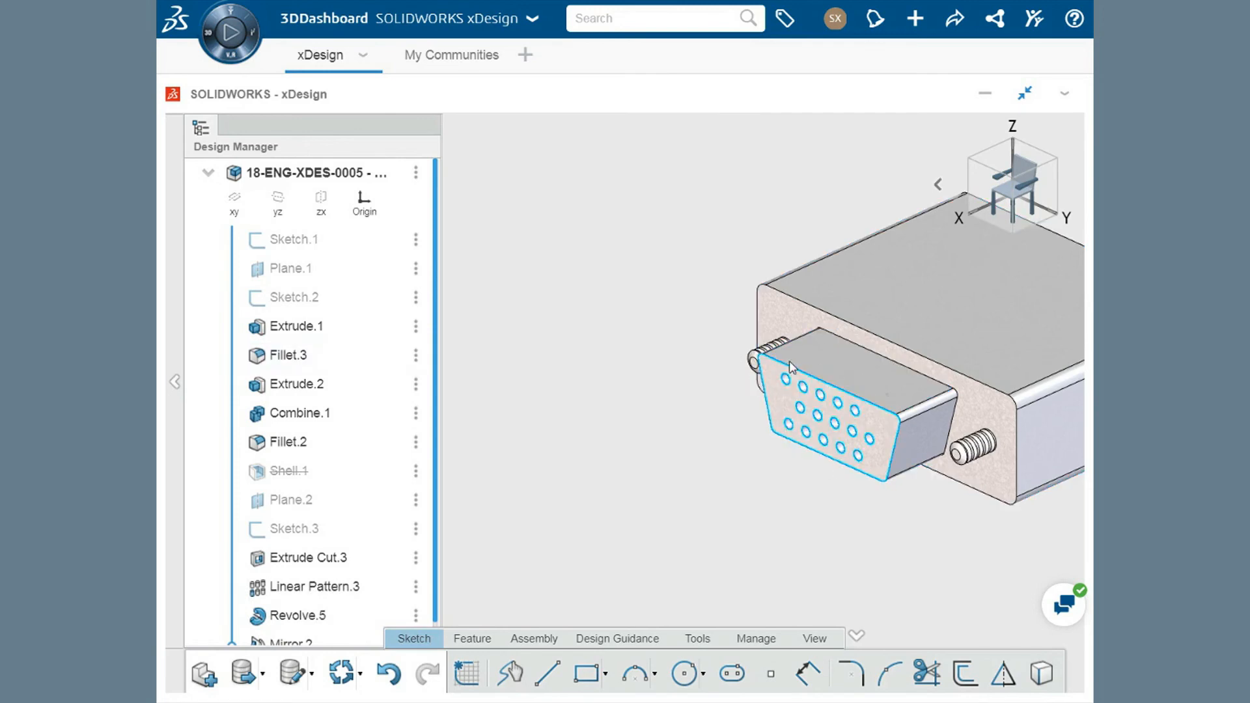
Convert the threaded screw feature, Revolve.5, from a Revolve to an Extrude
ctrl+middle_drag(791, 363, 608, 353)
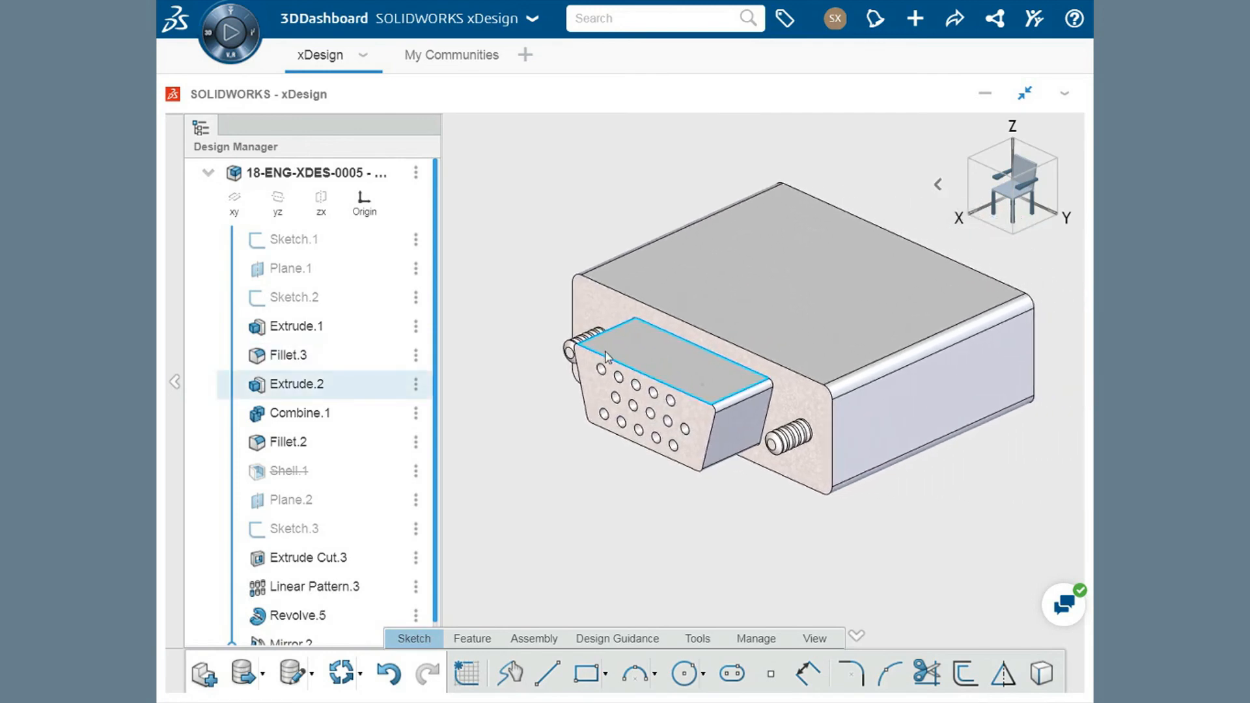
scroll(608, 355, up, 1)
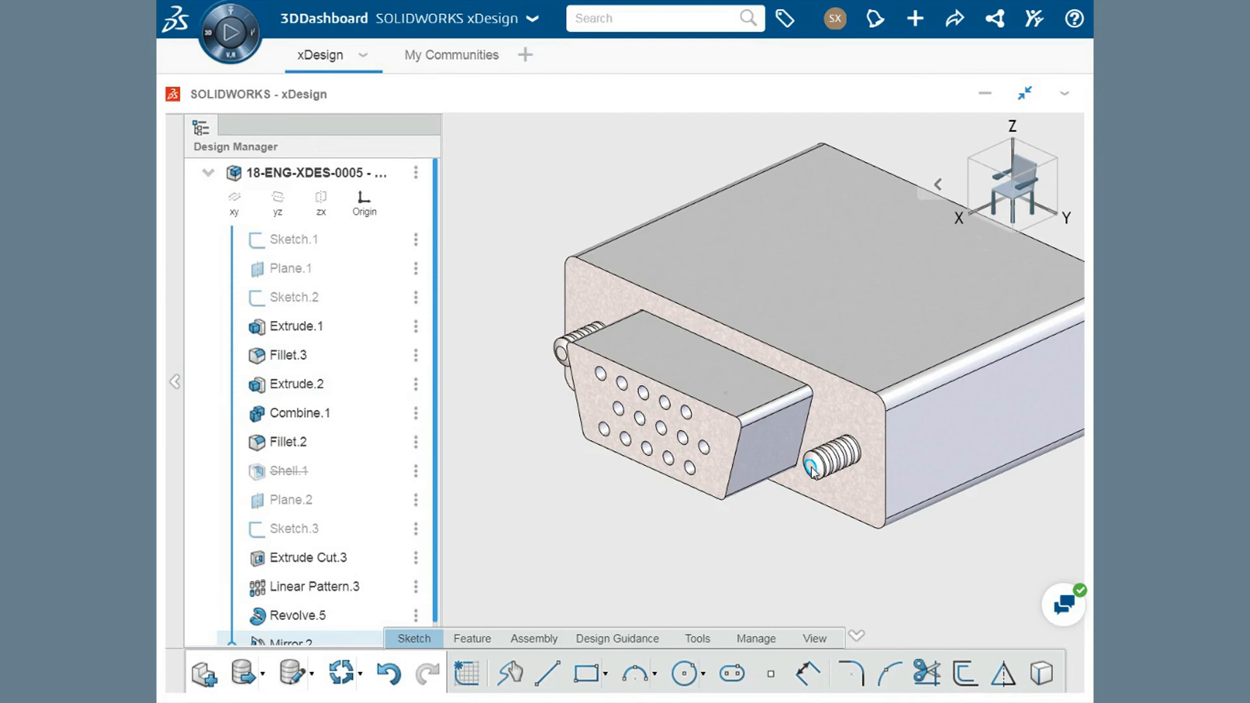
double_click(299, 615)
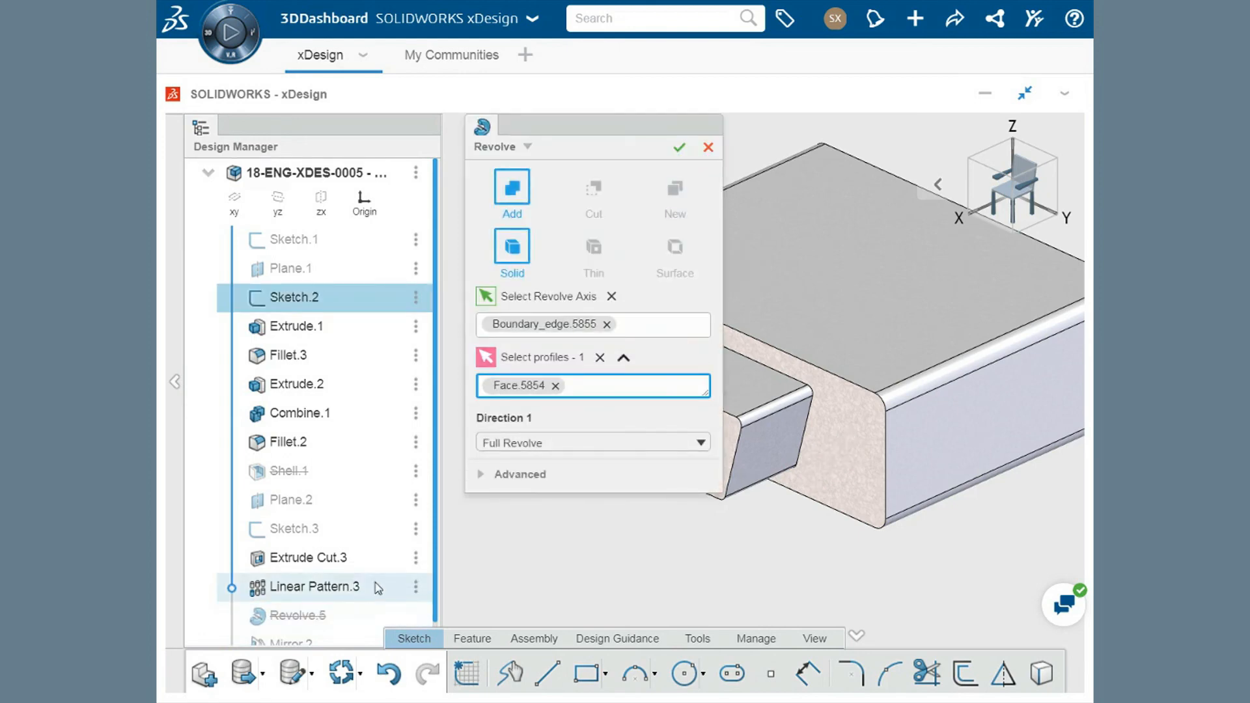
scroll(874, 352, up, 7)
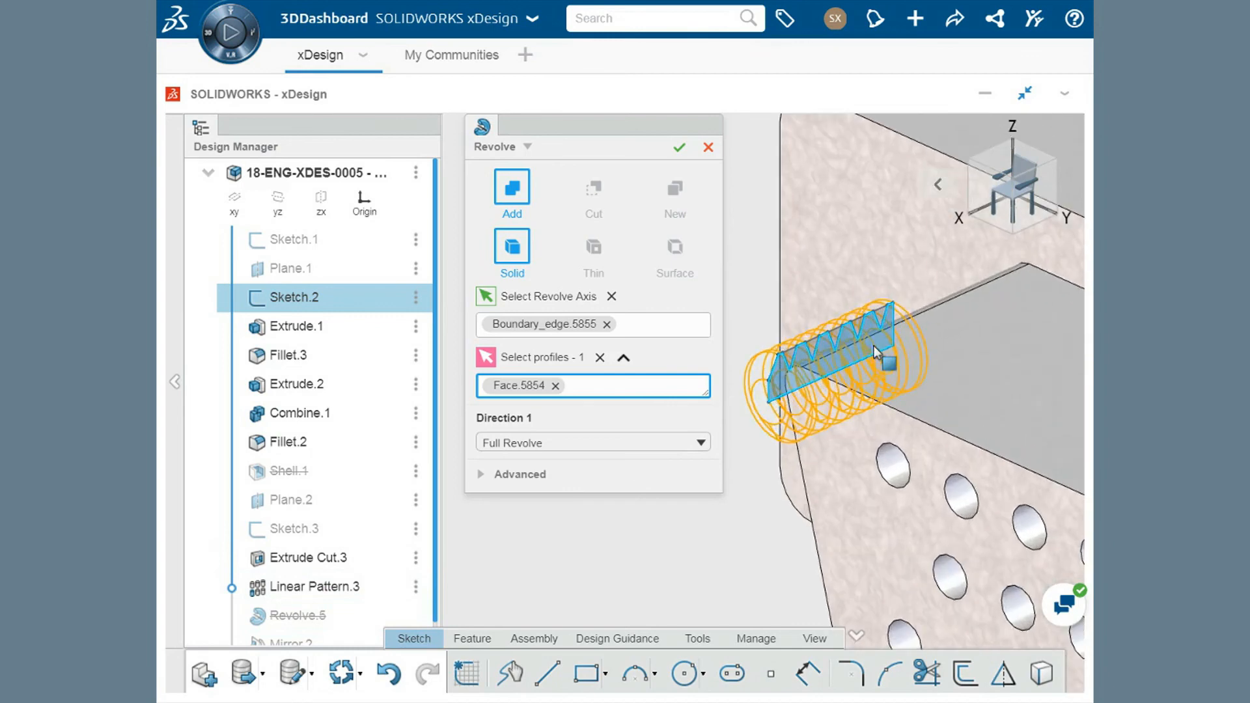
click(528, 147)
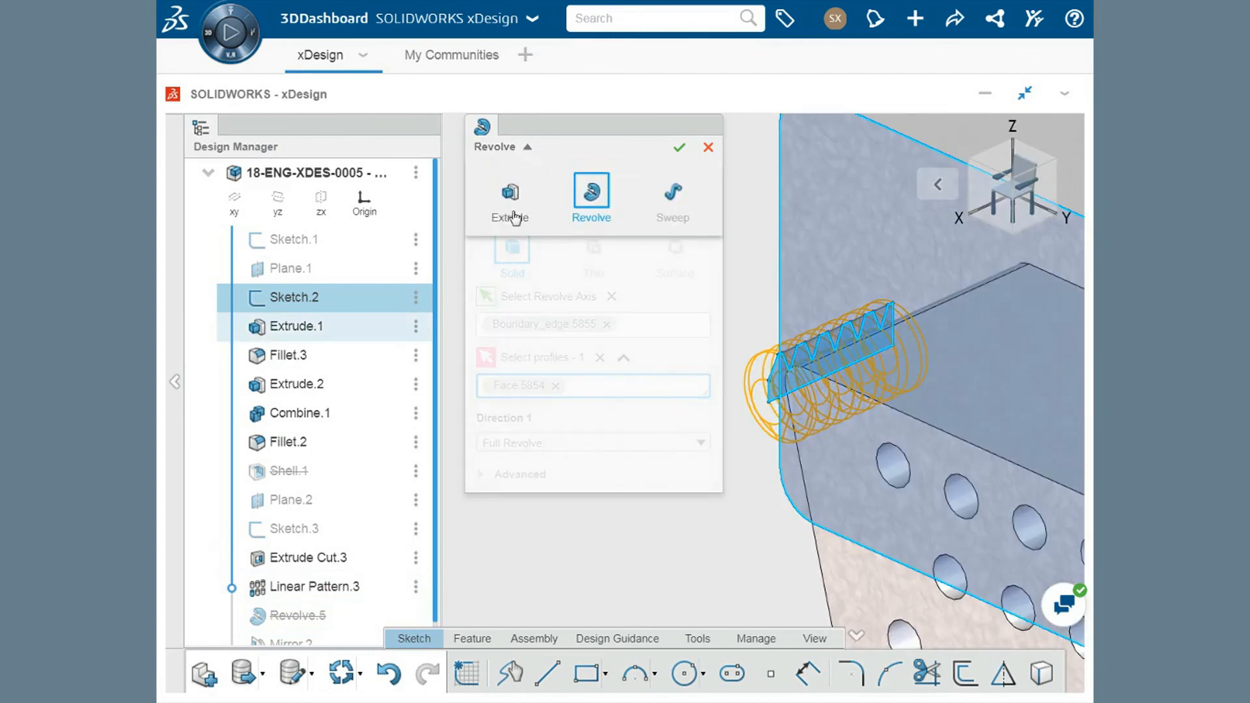
click(513, 215)
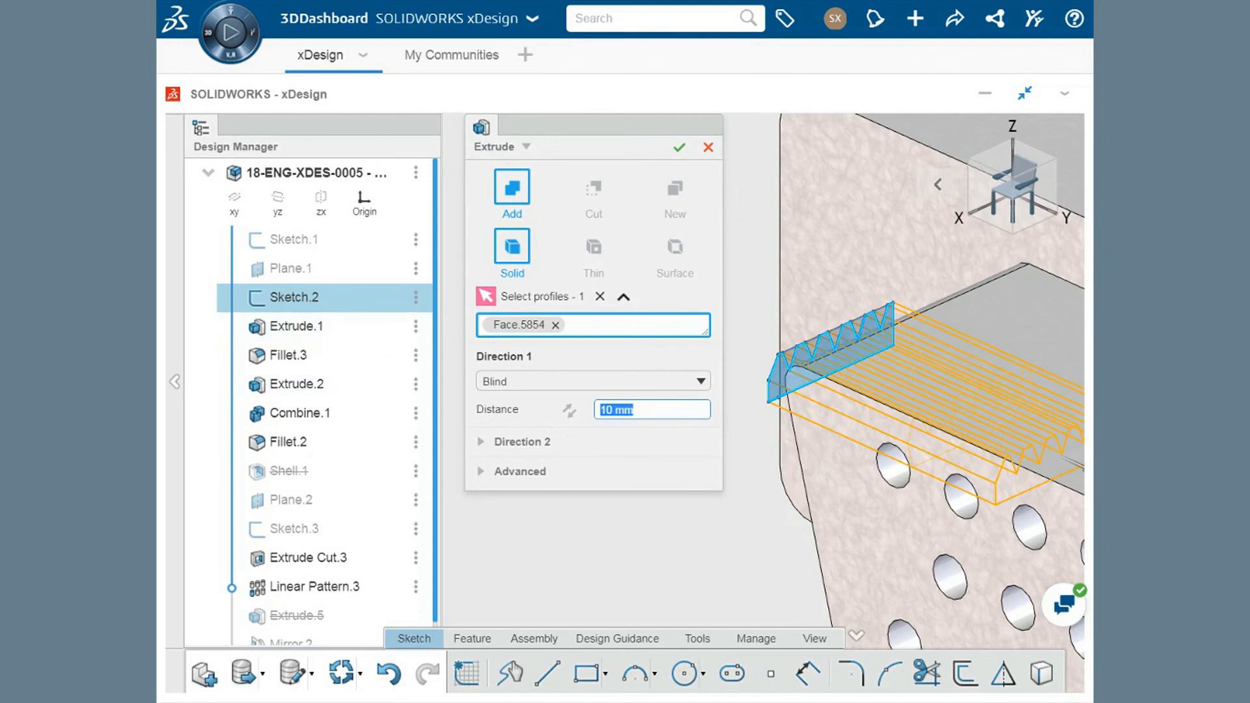
Replace the extrude's thread profile with the hexagonal ring face from the hidden Sketch.1 and extrude it Blind 10 mm
click(599, 298)
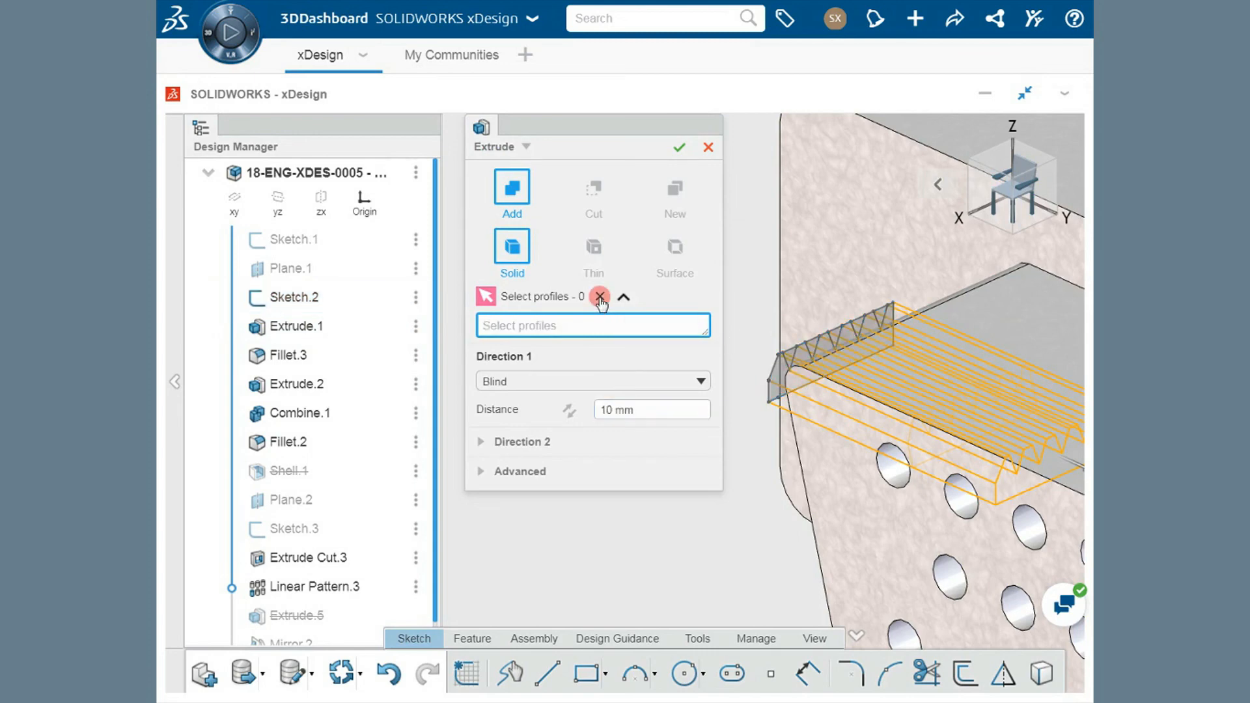
click(417, 239)
click(415, 240)
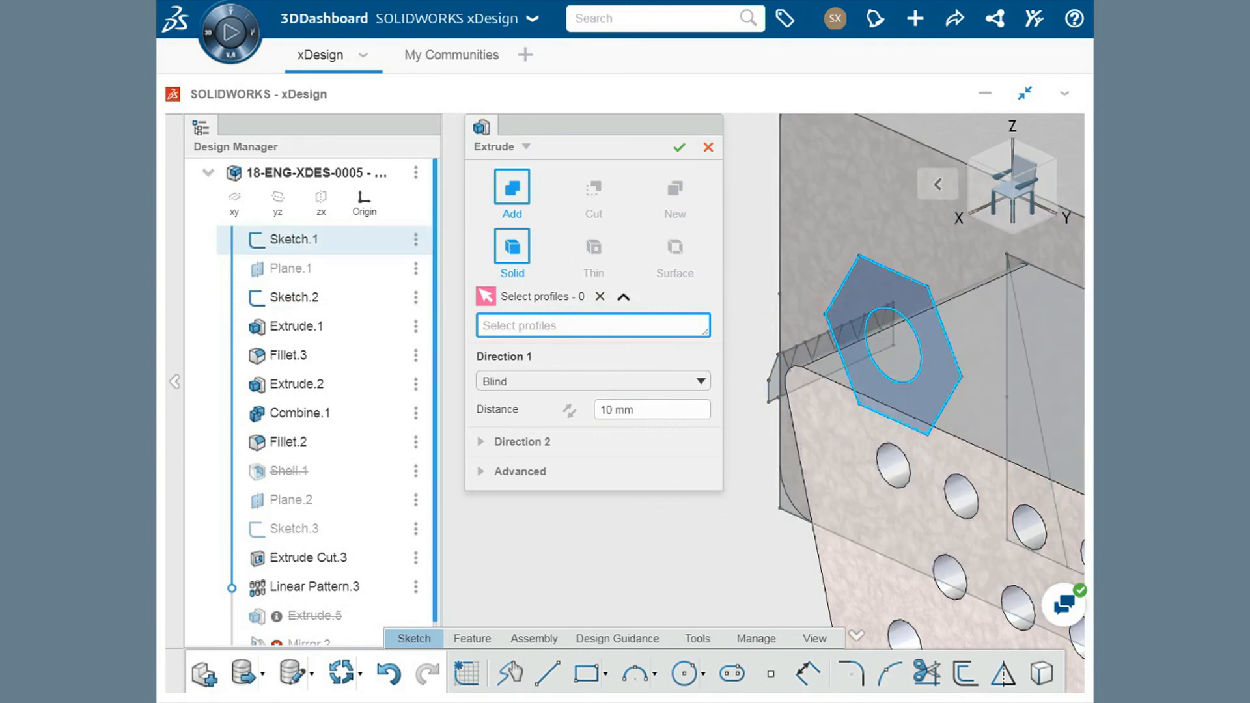
click(854, 299)
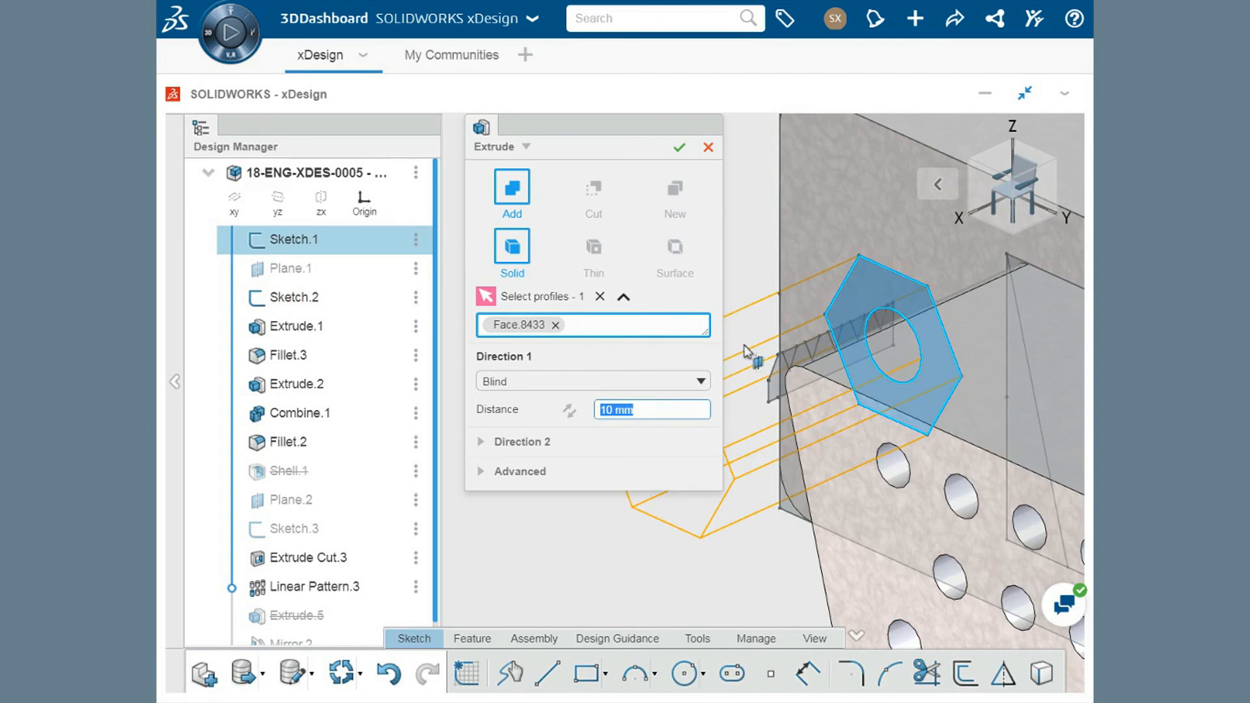
text(10)
key(Return)
click(681, 148)
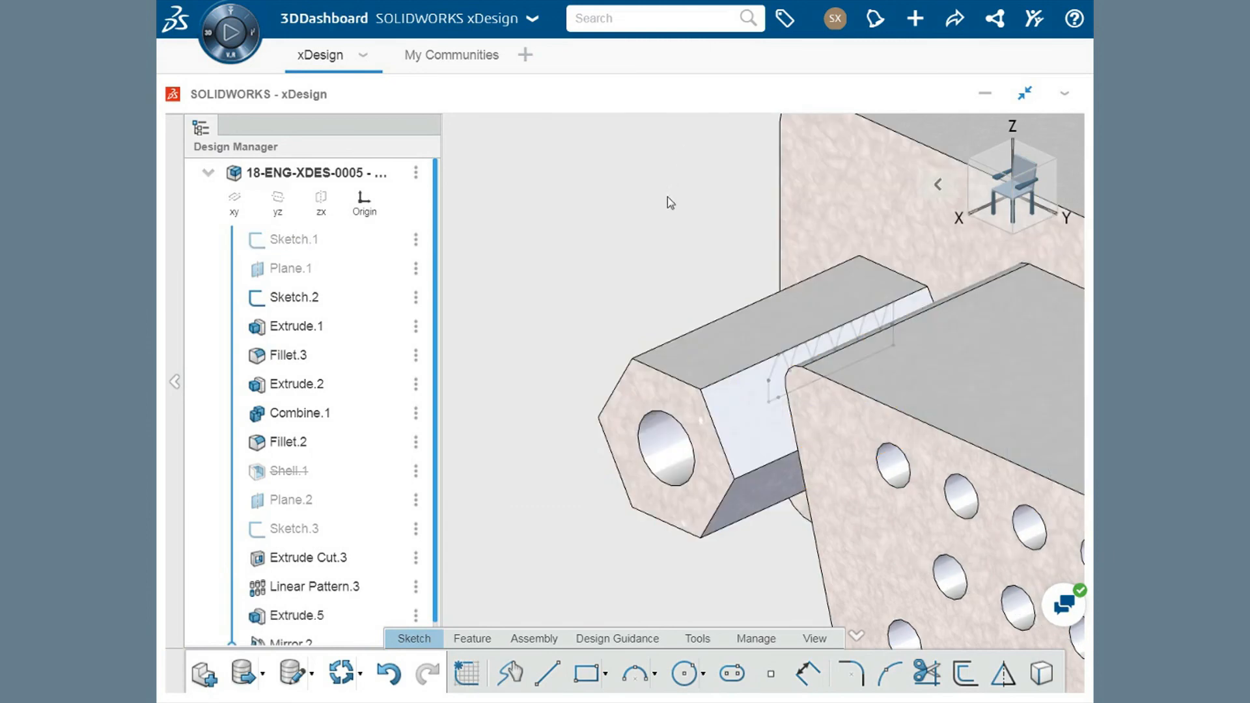
scroll(663, 263, down, 1)
ctrl+middle_drag(663, 263, 561, 222)
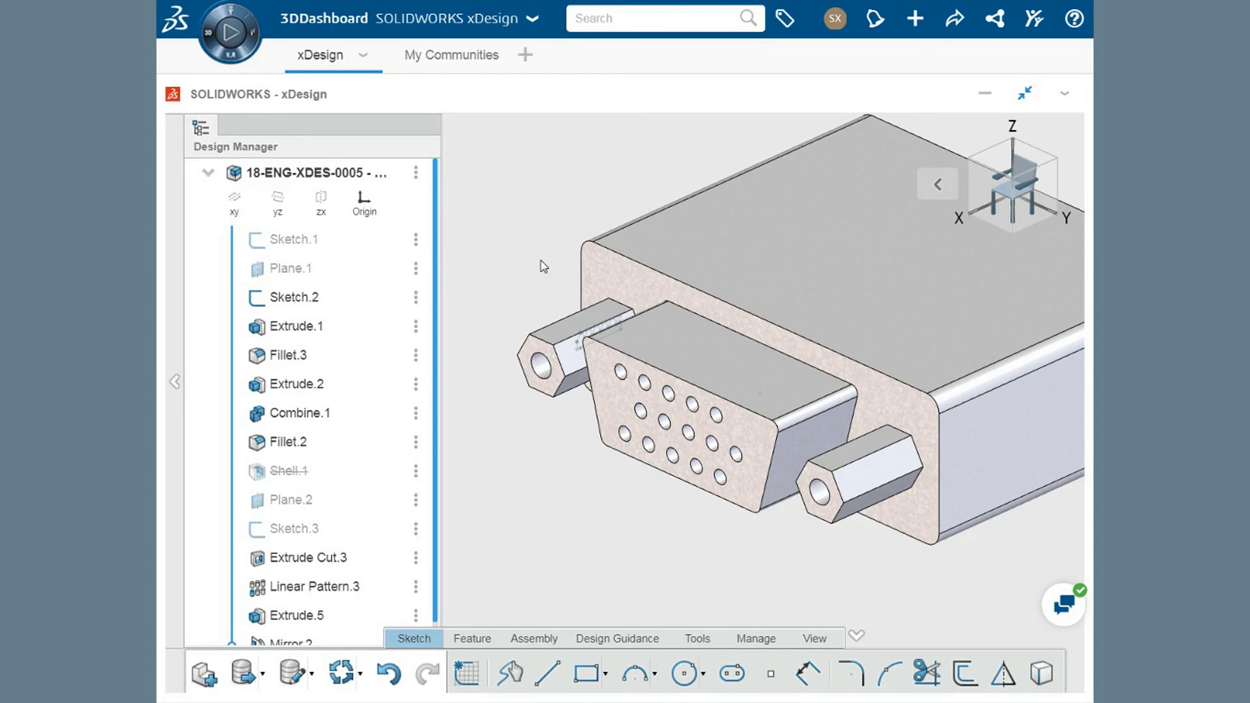
mouse_move(510, 430)
middle_down()
mouse_move(527, 378)
mouse_move(692, 381)
mouse_move(556, 365)
mouse_move(519, 413)
mouse_move(518, 446)
middle_up()
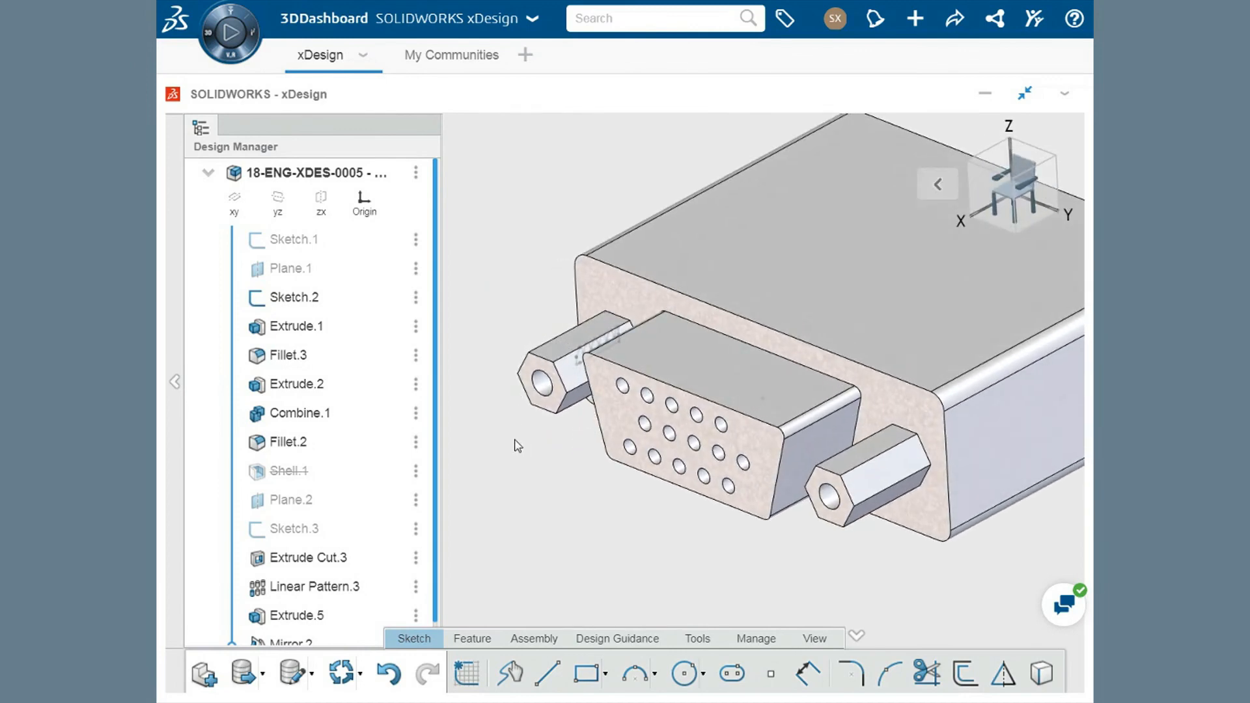